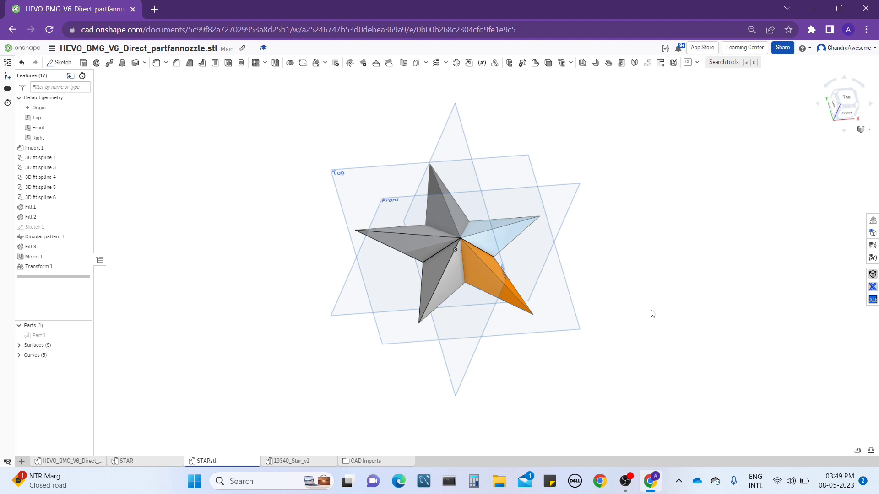
- Examine the star model's faceted arms from several angles and look over the available curve tools
right_click_drag(598, 249, 537, 166)
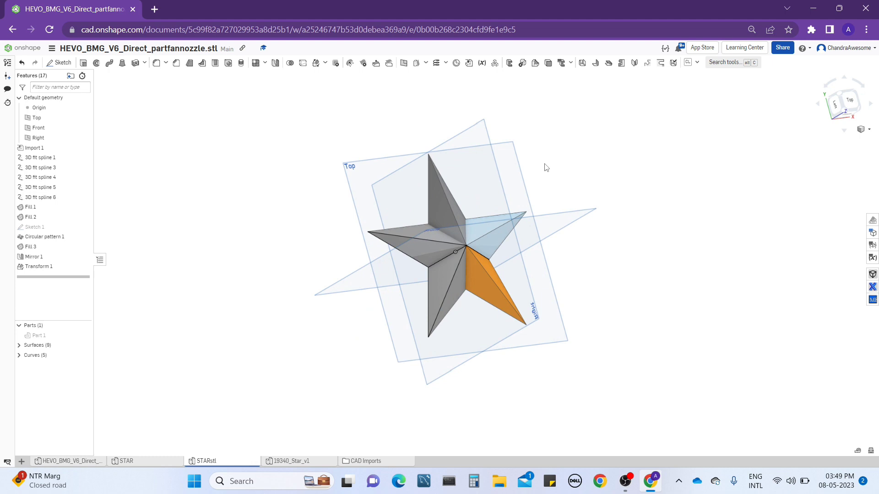
right_click_drag(545, 167, 559, 178)
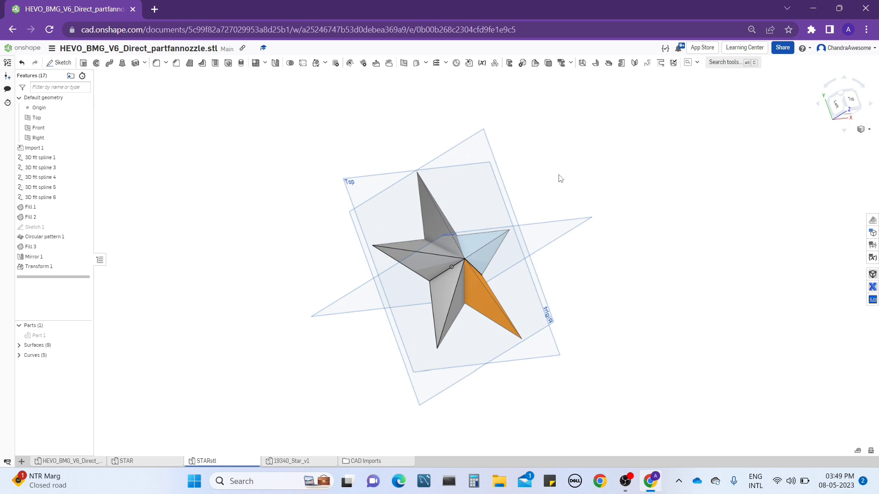
scroll(559, 177, "up", 5)
mouse_move(628, 262)
right_mouse_down()
mouse_move(621, 228)
mouse_move(623, 259)
right_mouse_up()
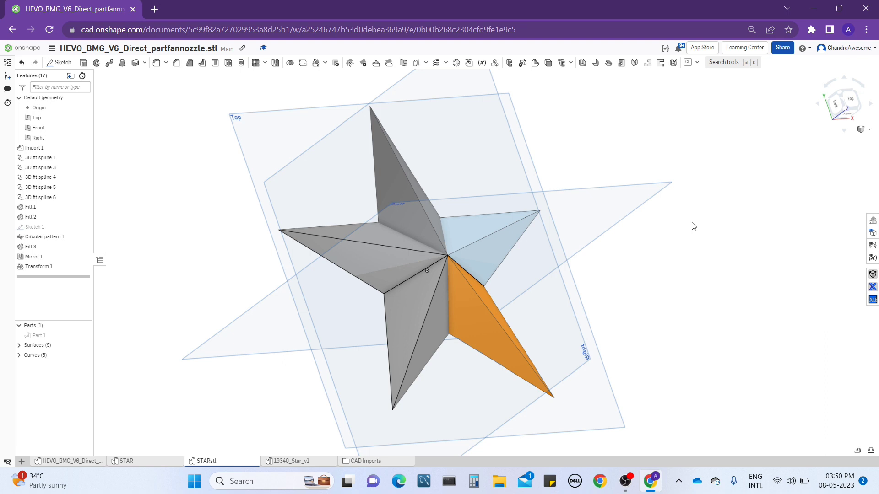
mouse_move(651, 258)
right_mouse_down()
mouse_move(633, 253)
mouse_move(651, 231)
mouse_move(639, 253)
right_mouse_up()
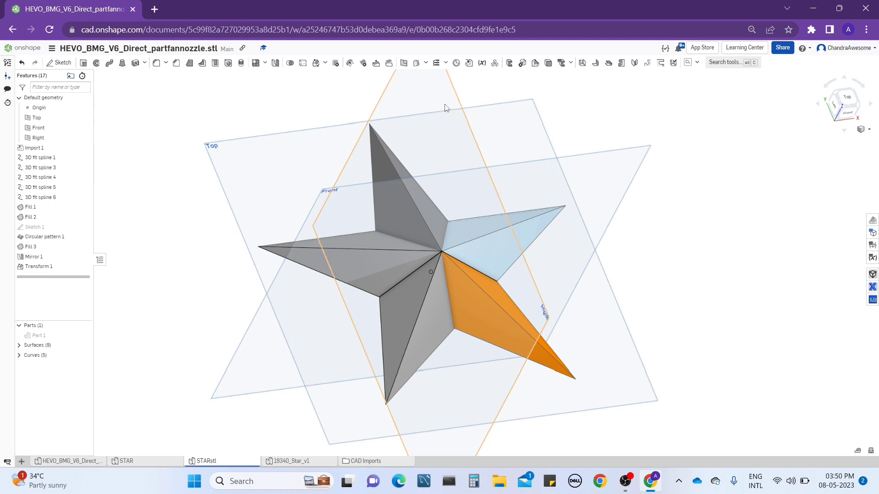
left_click(446, 64)
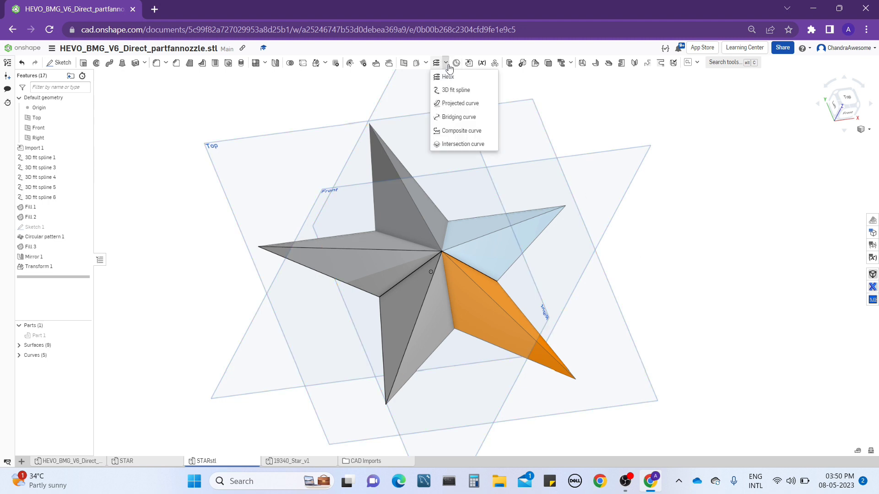
mouse_move(685, 251)
right_mouse_down()
mouse_move(710, 239)
mouse_move(679, 234)
mouse_move(687, 220)
mouse_move(682, 239)
right_mouse_up()
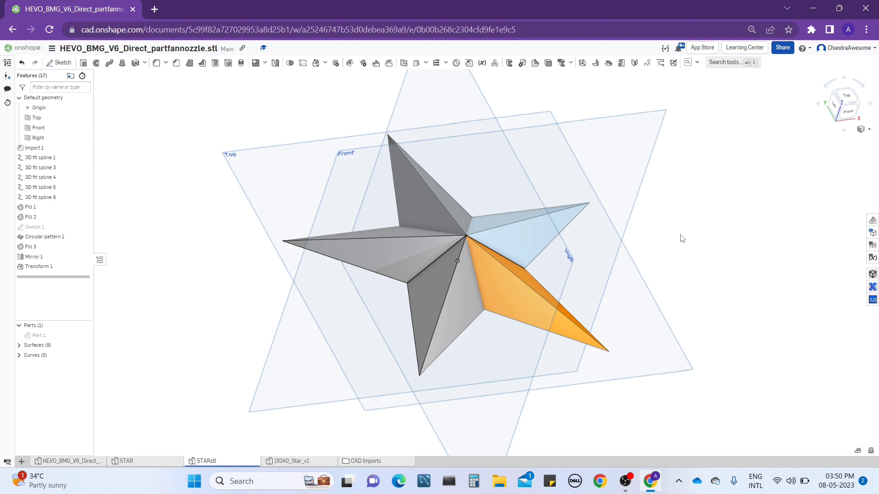
right_click_drag(653, 240, 250, 146)
left_click(462, 277)
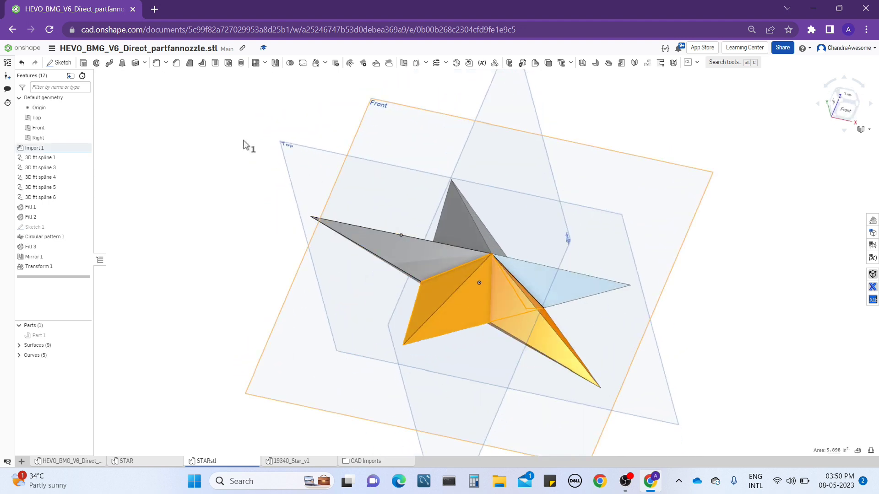
left_click(83, 63)
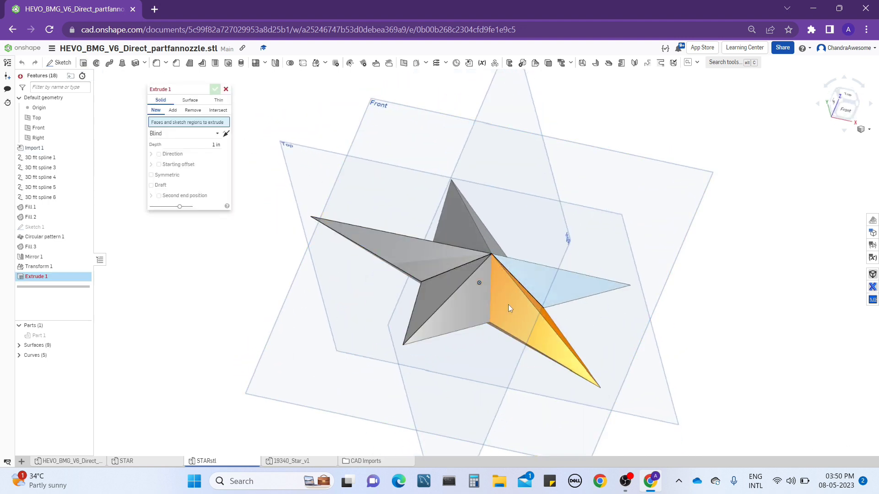
right_click_drag(451, 268, 437, 256)
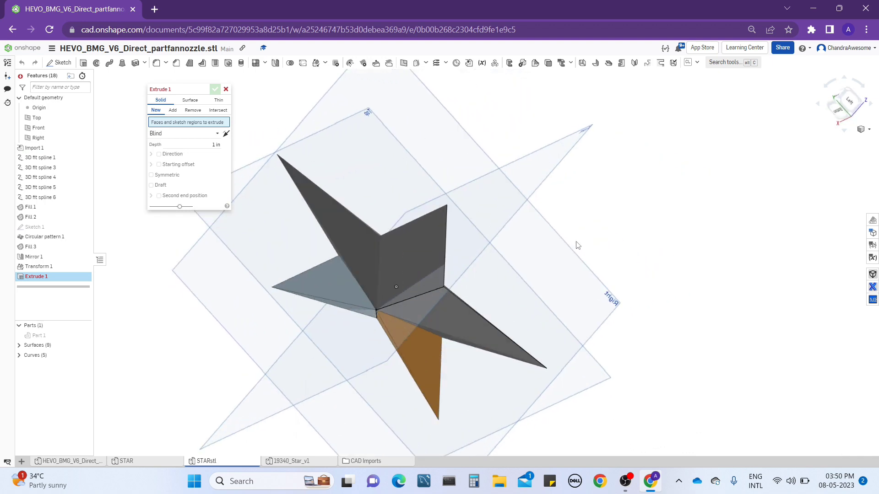
key("shift+5")
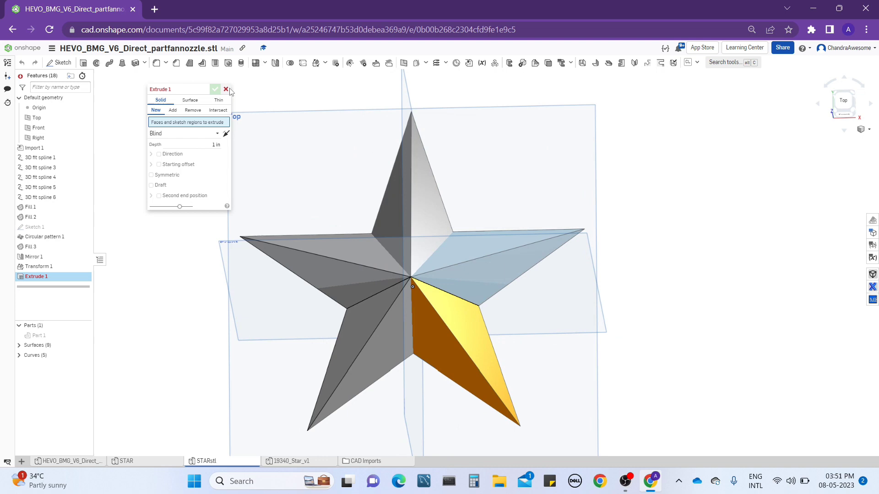
left_click(225, 89)
- Examine the star's centre vertex and outer arm tips by selecting them one after another, and clear the selection
mouse_move(358, 289)
right_mouse_down()
mouse_move(394, 243)
mouse_move(392, 261)
mouse_move(363, 272)
right_mouse_up()
middle_click_drag(594, 294, 601, 296)
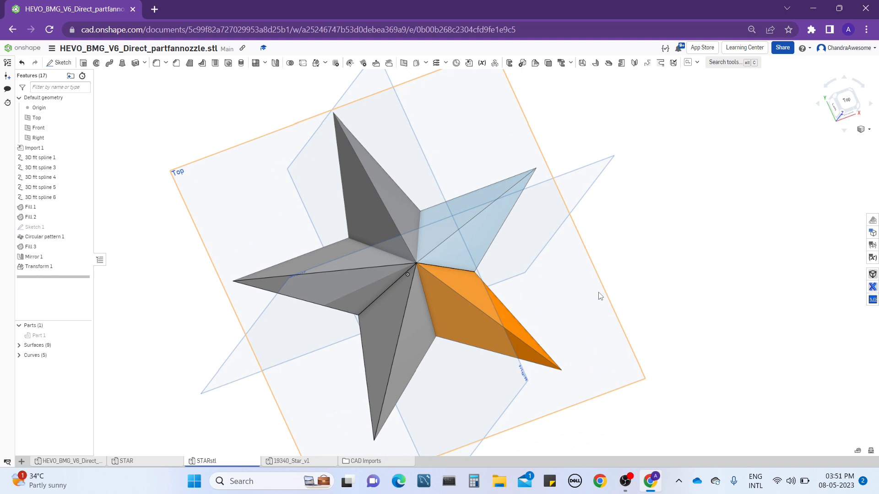
right_click_drag(422, 289, 455, 263)
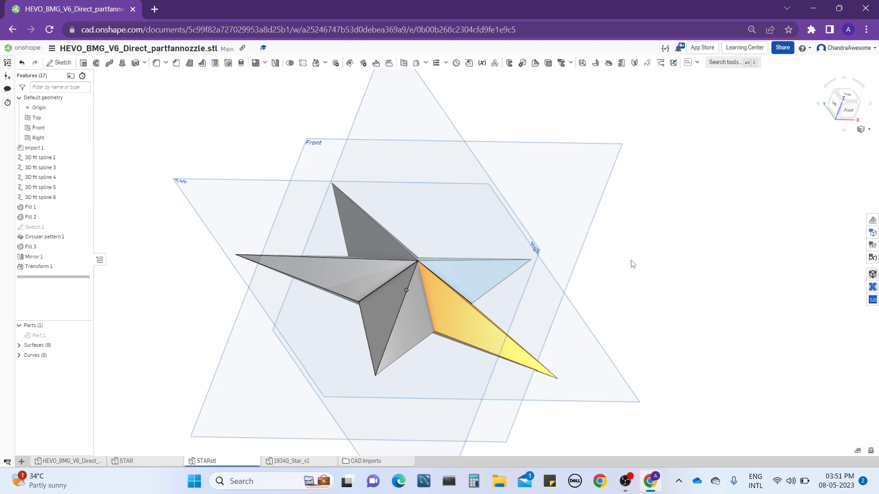
right_click_drag(526, 269, 464, 282)
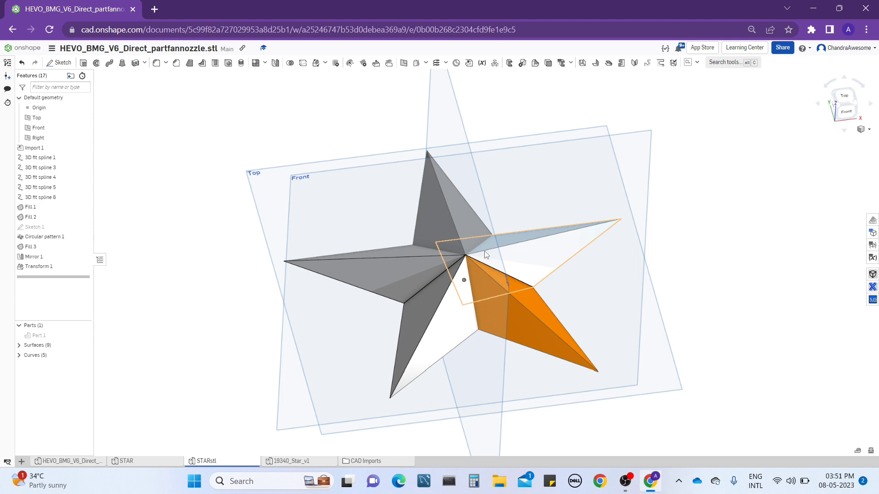
left_click(465, 255)
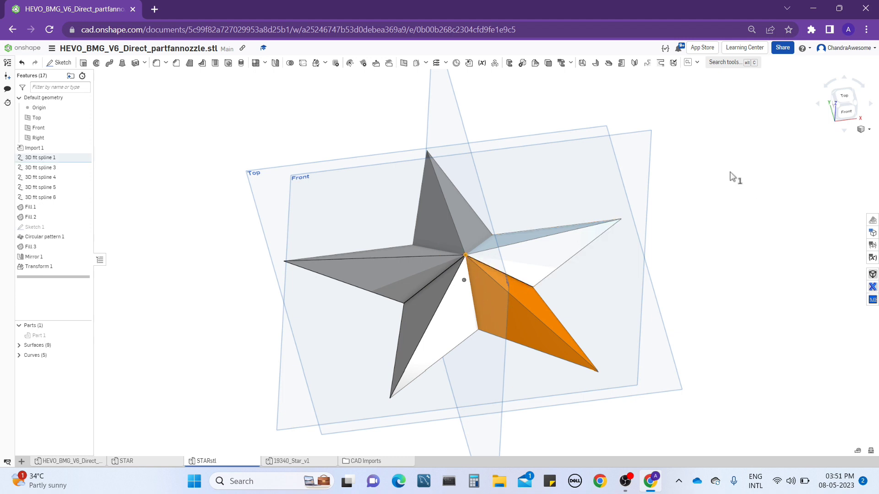
left_click(427, 151)
left_click(284, 261)
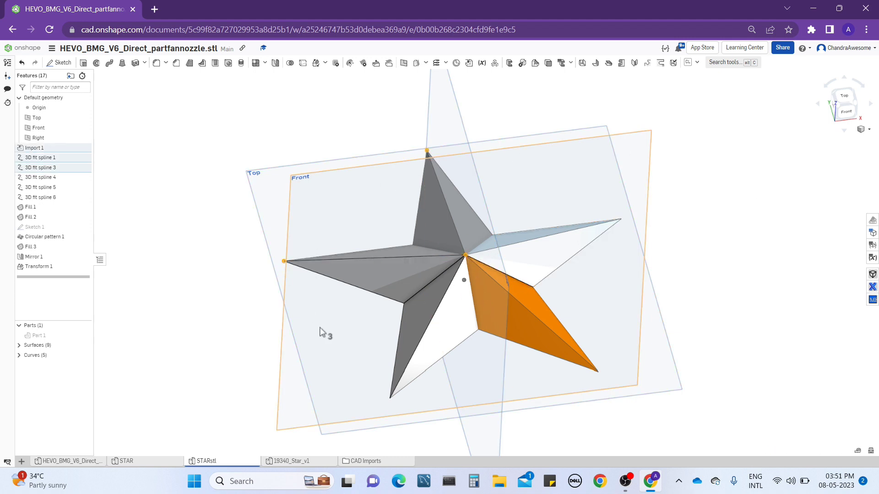
left_click(389, 399)
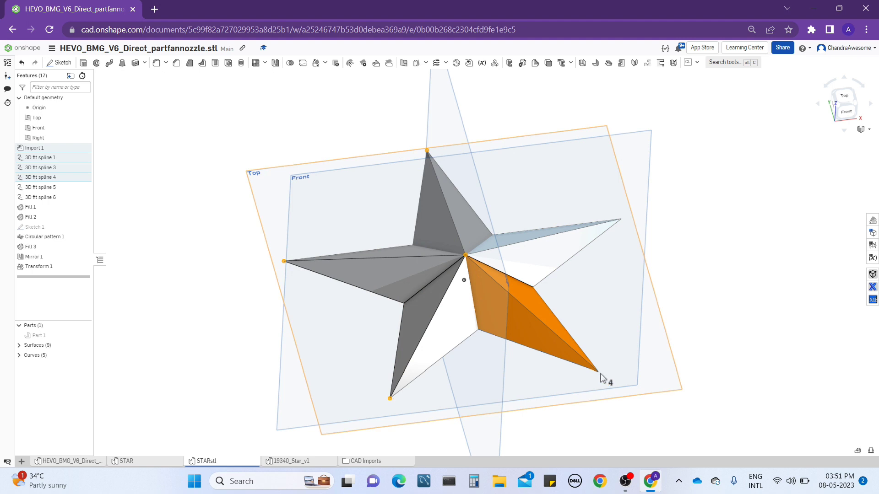
left_click(598, 372)
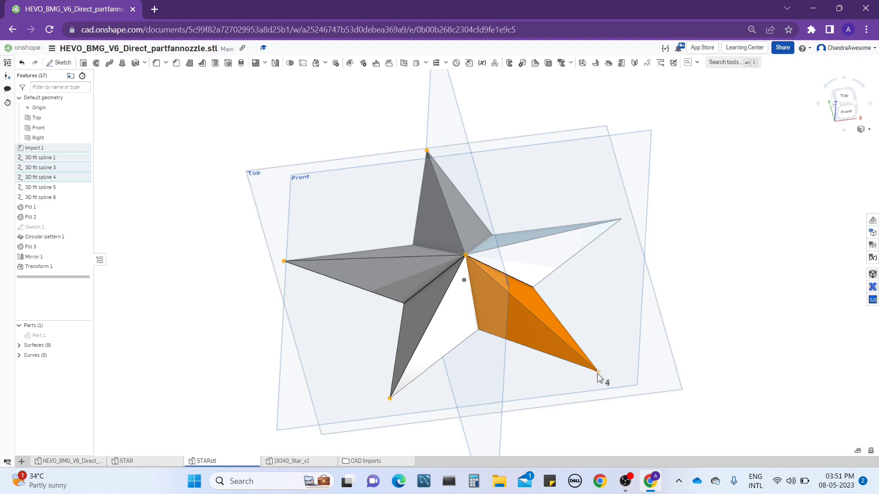
left_click(621, 220)
left_click(767, 192)
right_click_drag(741, 176, 678, 147)
right_click_drag(524, 99, 517, 110)
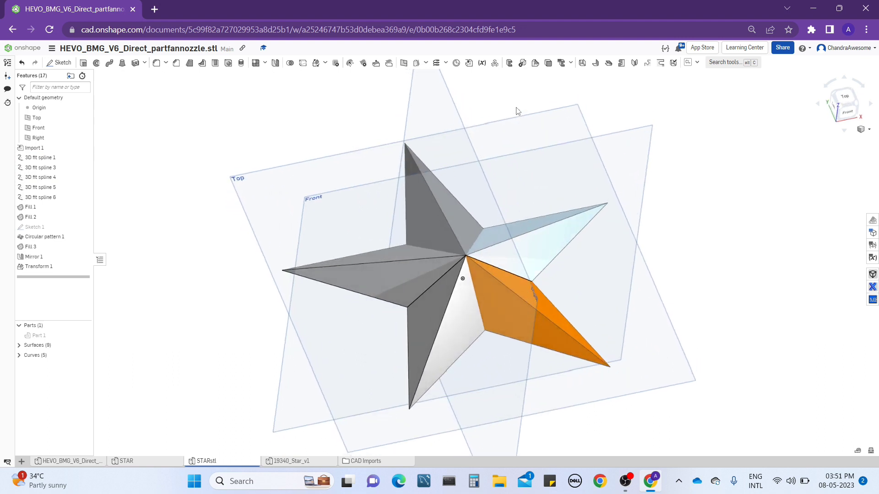
- Create a 3D fit spline from the star's centre vertex to the tip of its lower-left arm
left_click(445, 64)
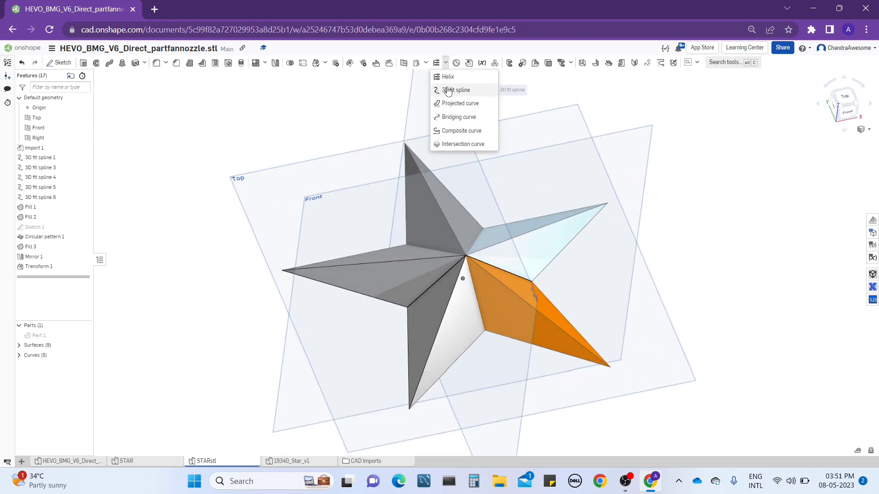
left_click(486, 92)
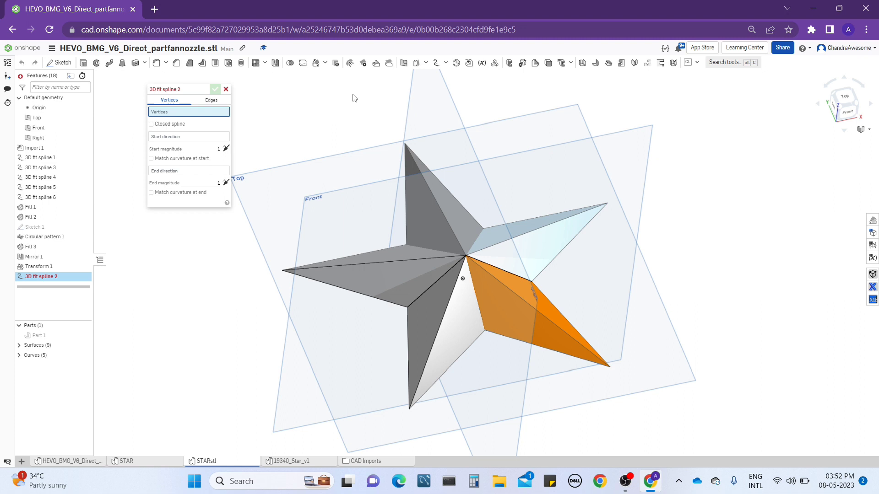
key("ctrl+a")
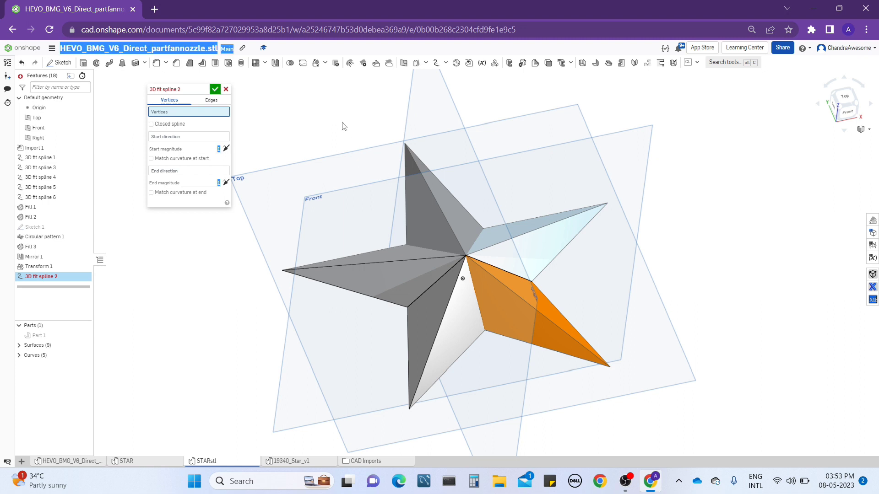
right_click_drag(338, 174, 283, 138)
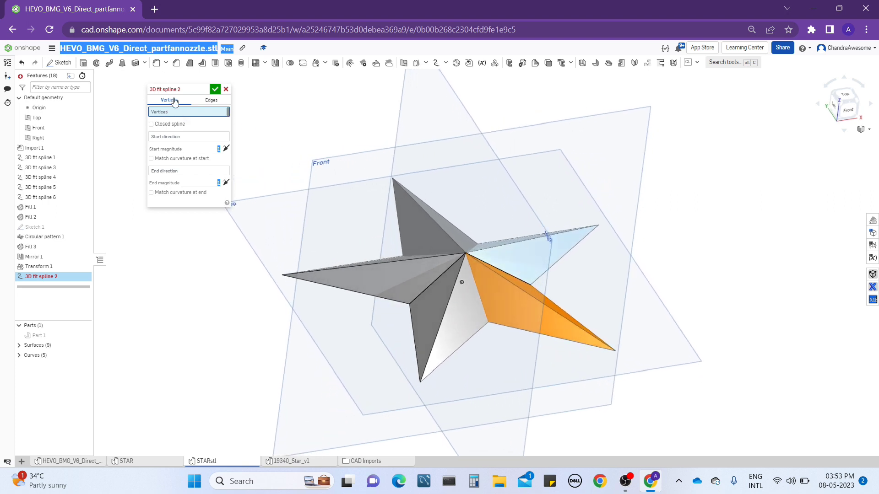
left_click(466, 254)
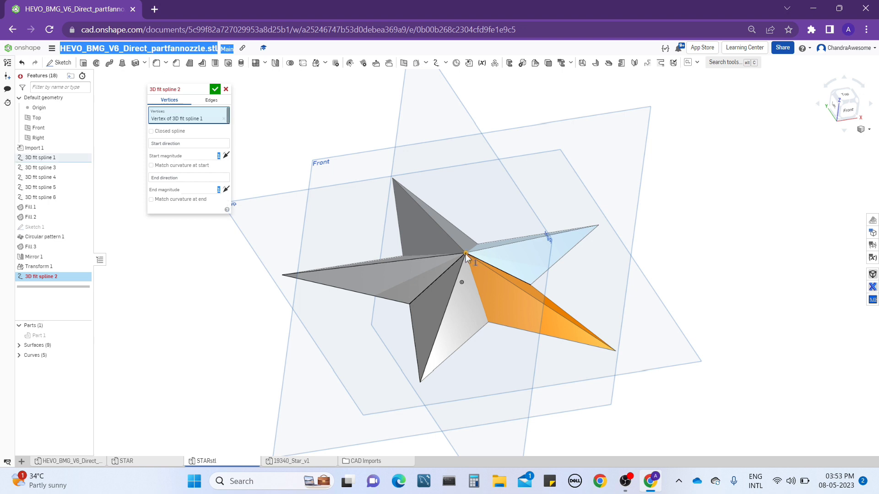
left_click(420, 384)
right_click_drag(695, 182, 702, 186)
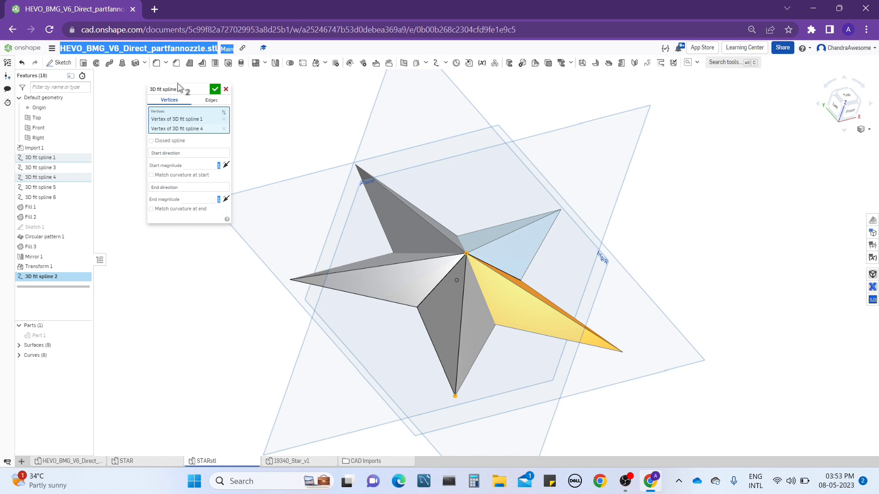
left_click(215, 89)
- Create a 3D fit spline from the star's centre vertex to the tip of its left arm
middle_click_drag(343, 249, 358, 237)
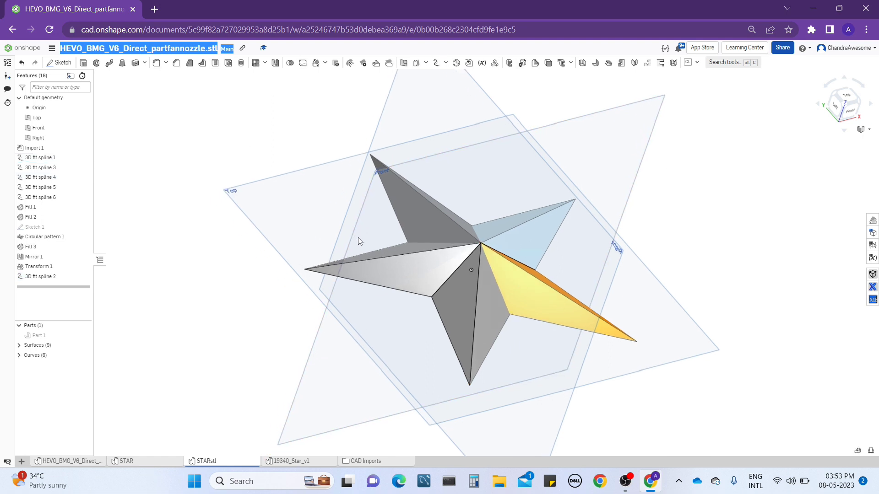
left_click(437, 64)
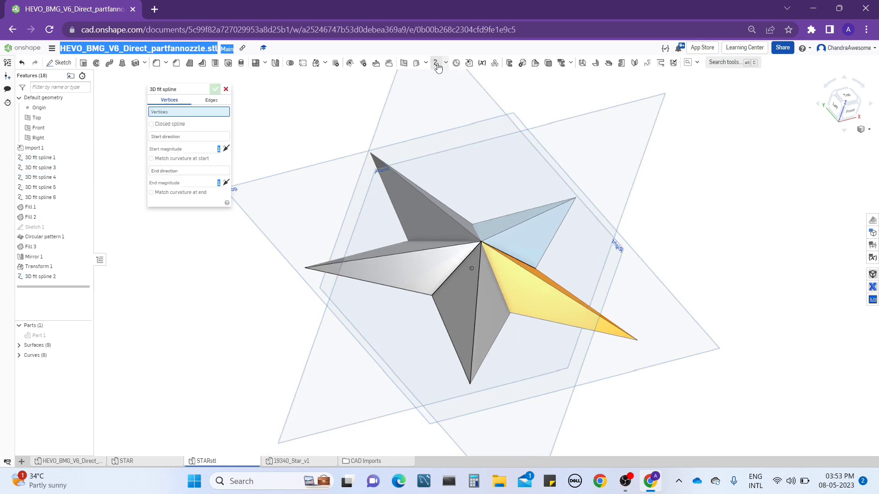
left_click(481, 243)
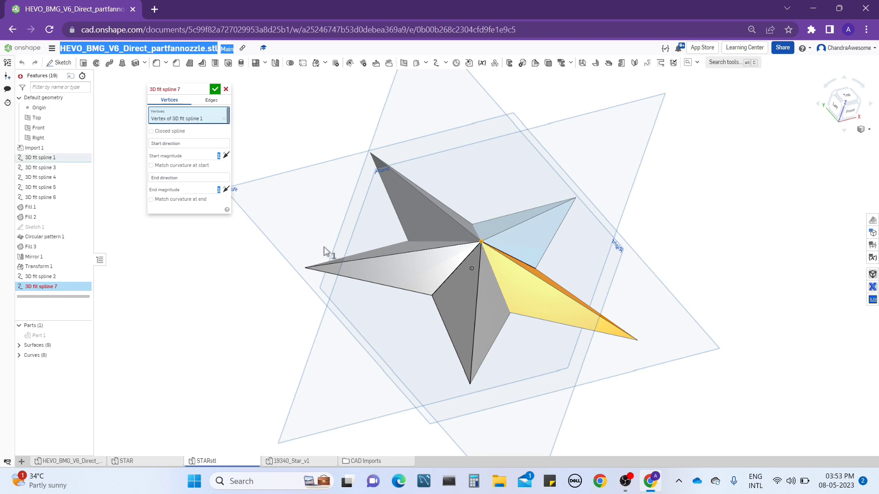
left_click(305, 268)
left_click(216, 90)
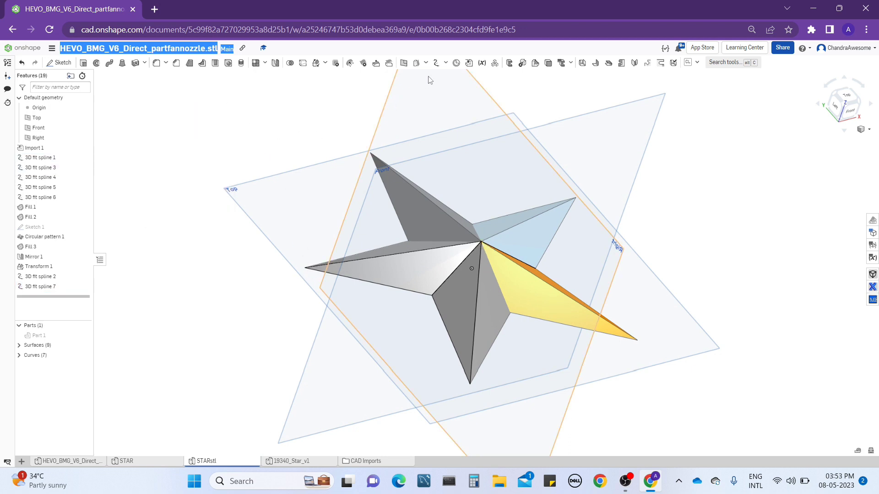
- Create a 3D fit spline from the star's centre vertex to the inner corner between the left and lower-left arms
left_click(436, 63)
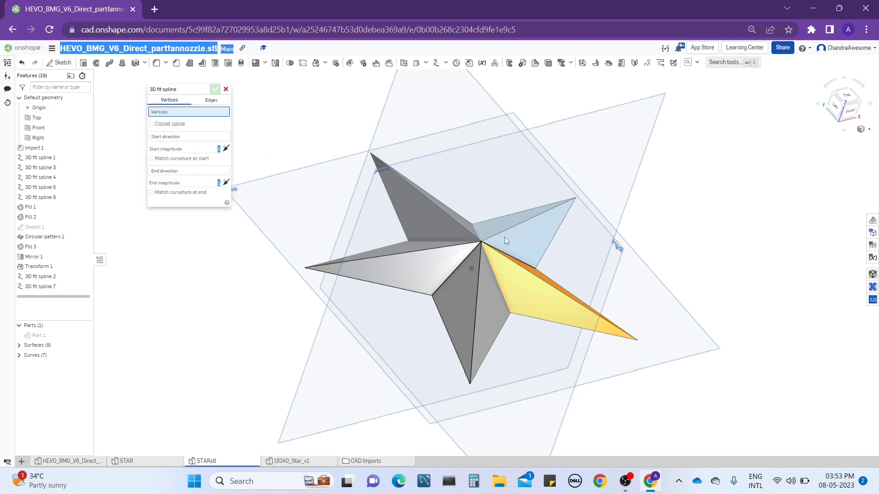
left_click(481, 241)
left_click(432, 296)
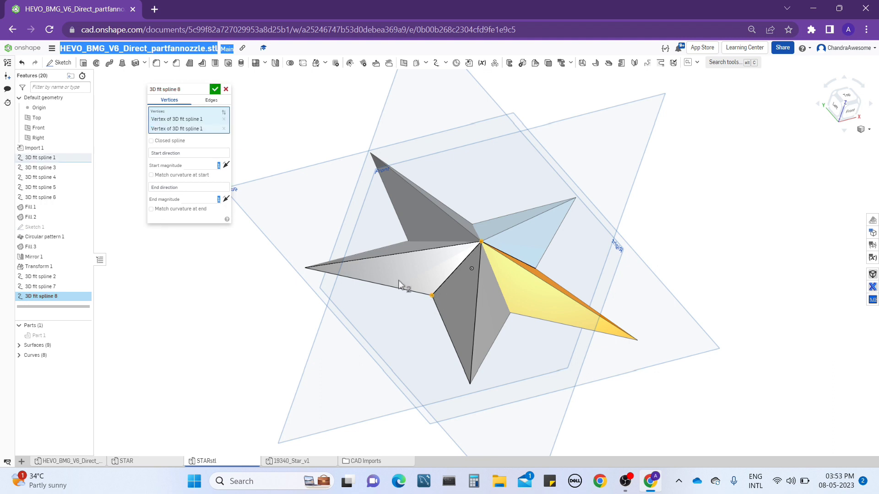
left_click(216, 90)
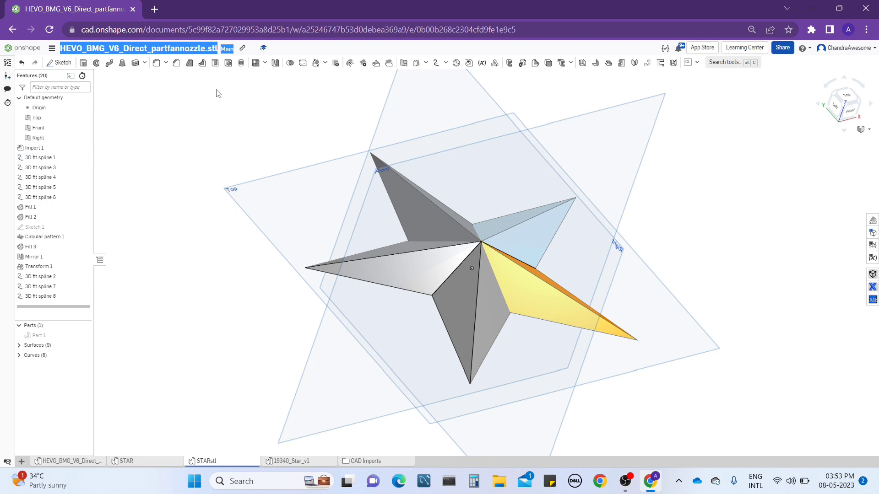
left_click(436, 63)
left_click(305, 268)
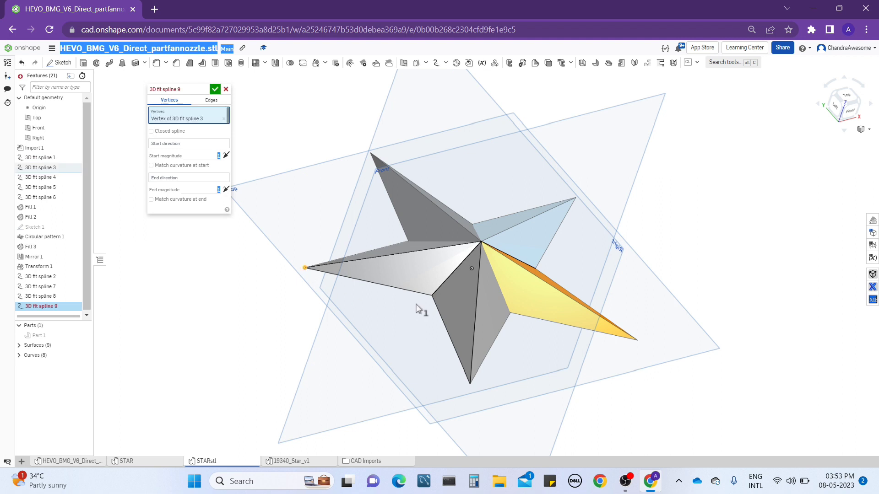
left_click(432, 297)
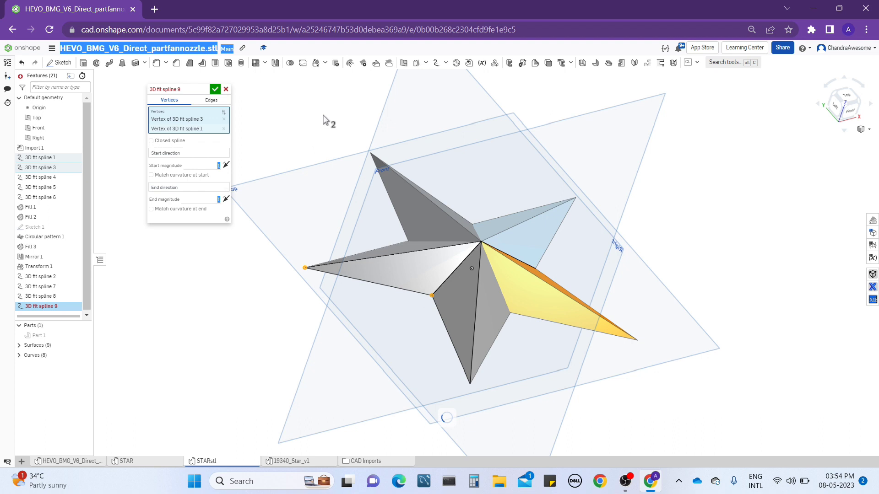
right_click_drag(325, 122, 315, 132)
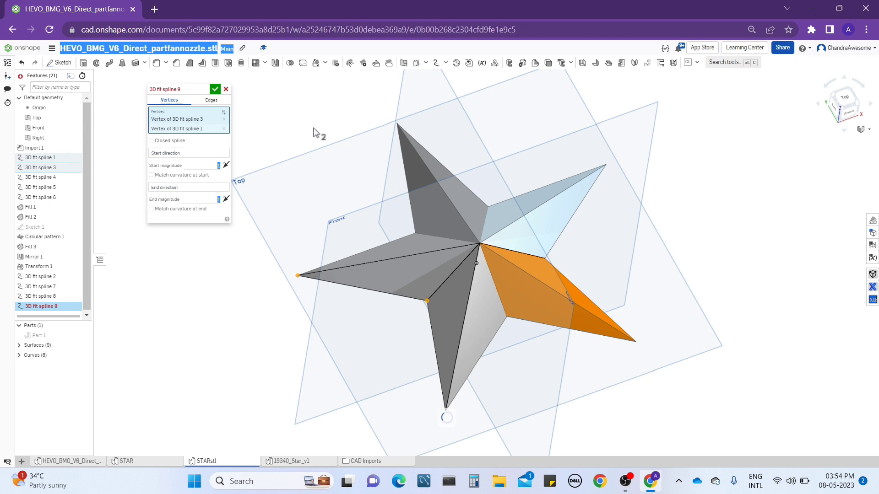
key("Escape")
right_click_drag(495, 290, 336, 300)
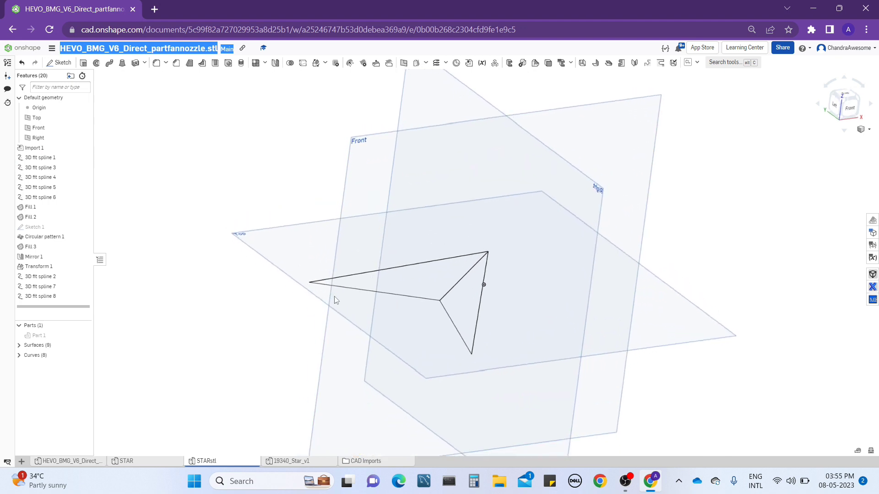
- Show all surfaces to inspect the star around the new splines, and hide them again
left_click(83, 347)
right_click_drag(435, 268, 372, 302)
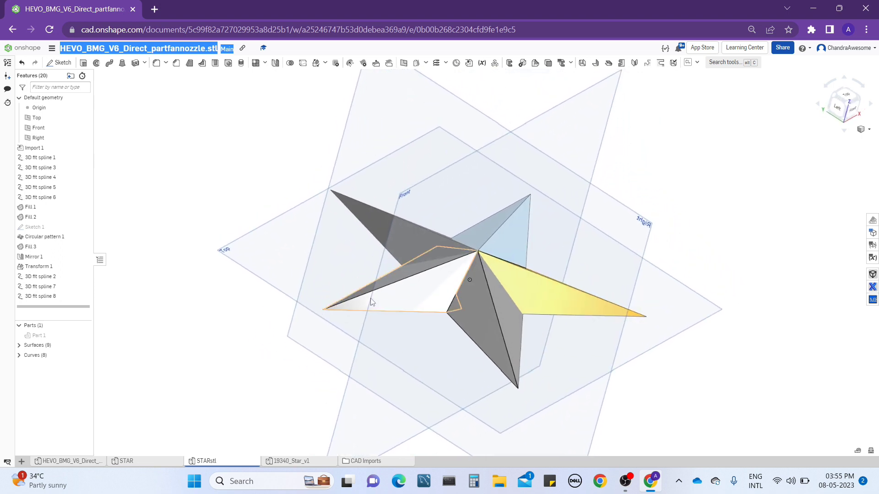
left_click(84, 346)
right_click_drag(483, 260, 412, 290)
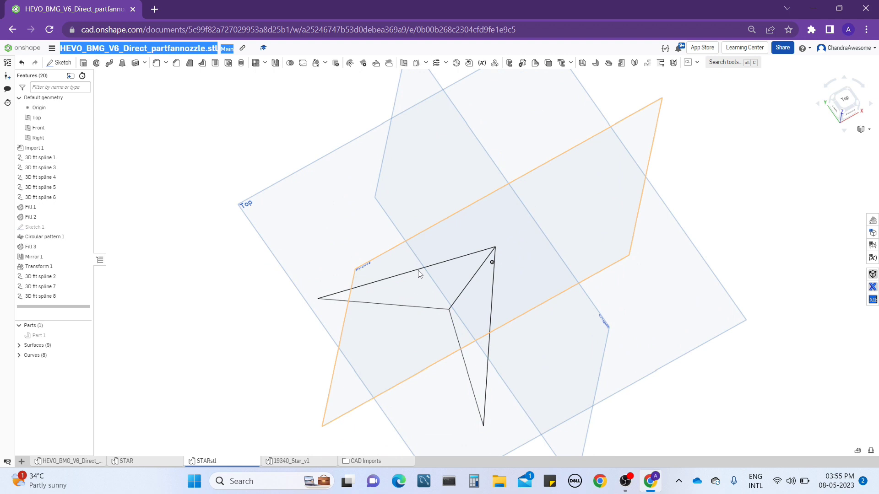
right_click_drag(420, 274, 395, 253)
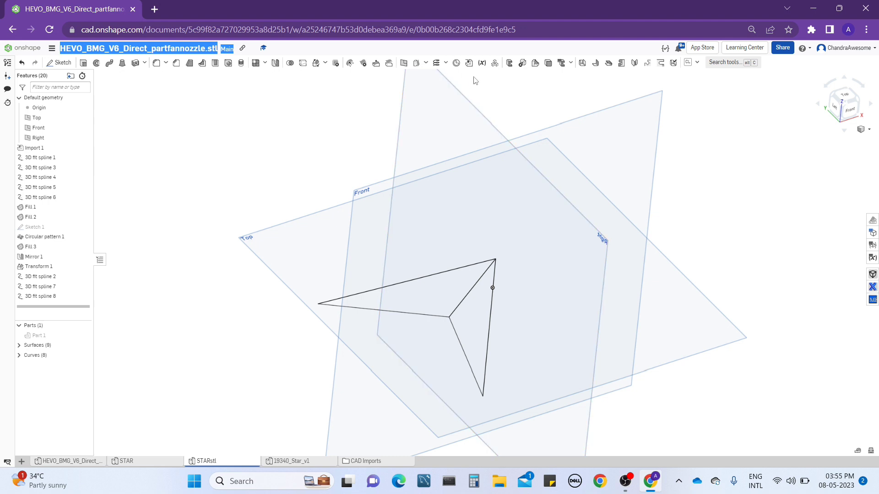
- Create a Fill surface from the three splines joining the centre vertex, the left arm's tip and the inner corner
left_click(425, 63)
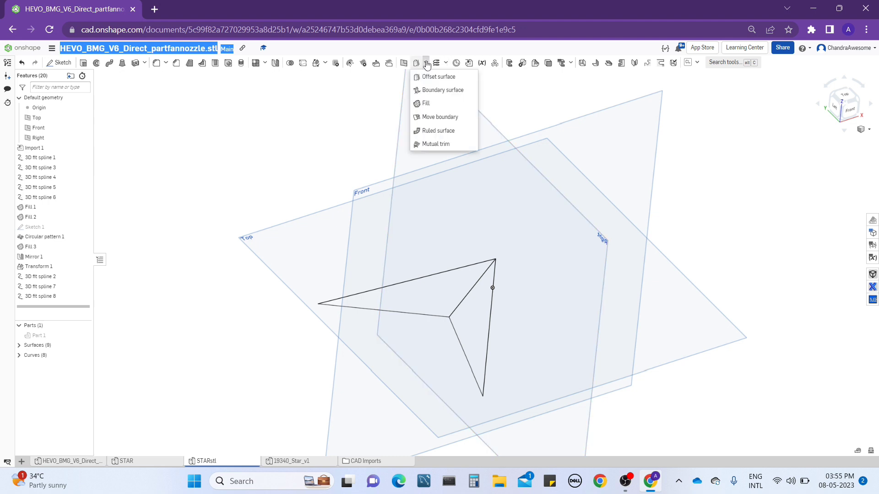
left_click(431, 105)
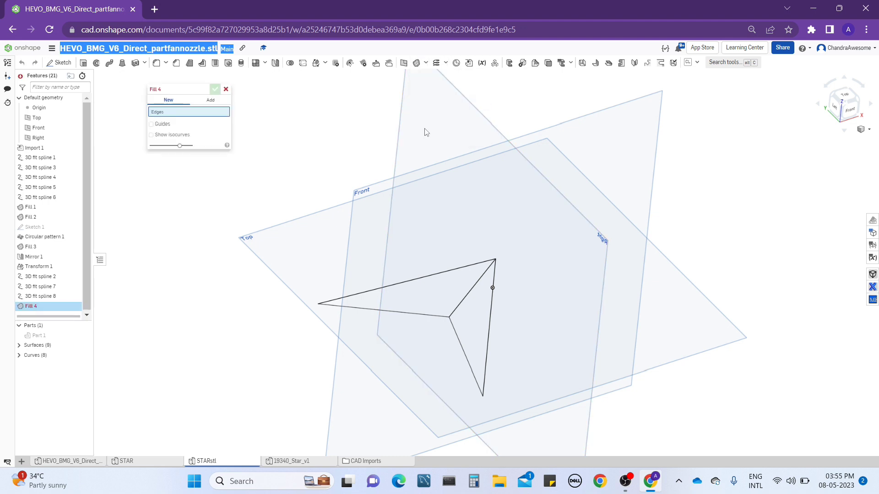
left_click(398, 285)
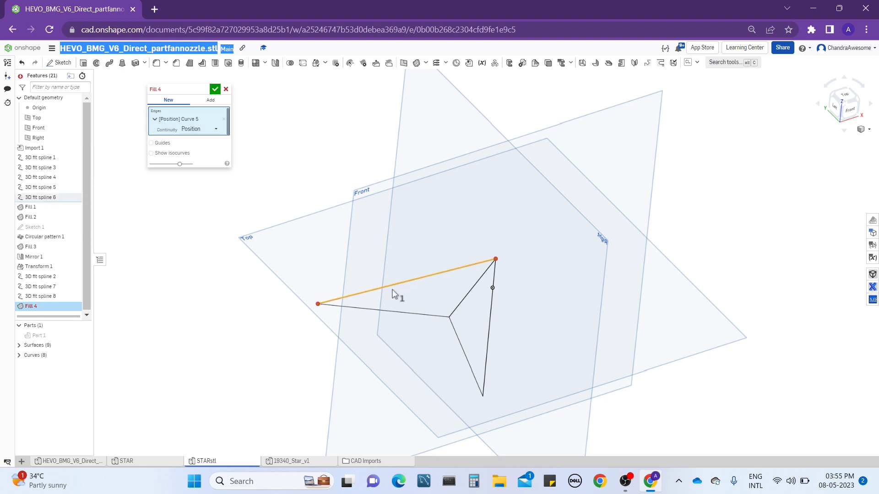
left_click(373, 310)
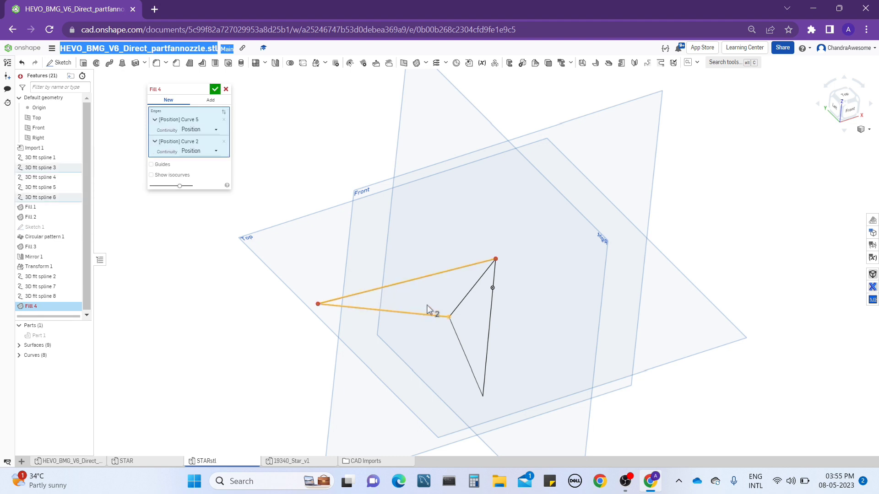
left_click(468, 298)
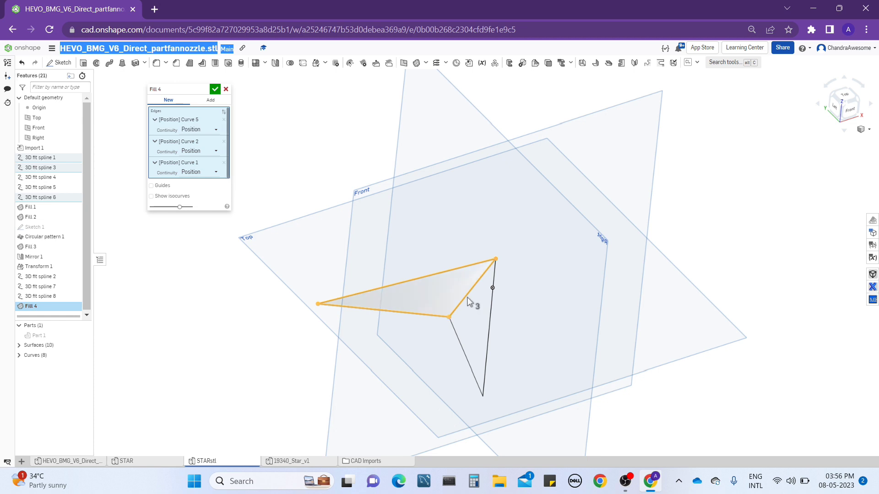
right_click_drag(468, 299, 469, 301)
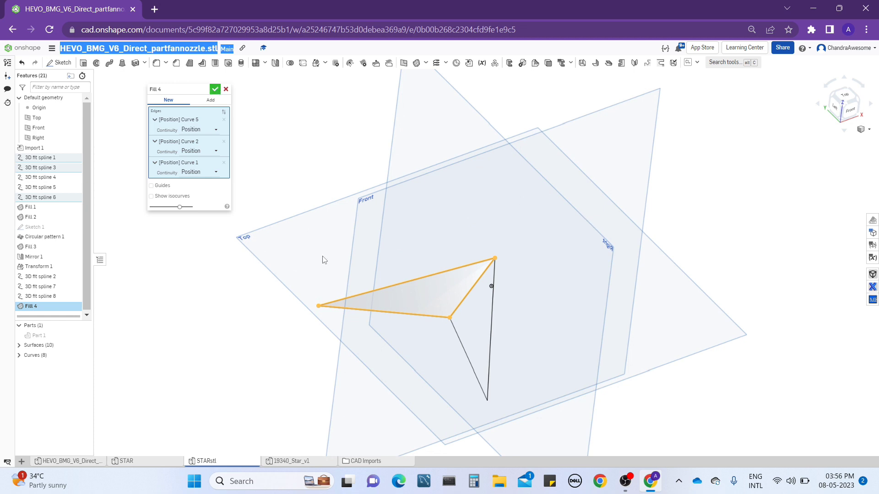
right_click_drag(389, 280, 434, 283)
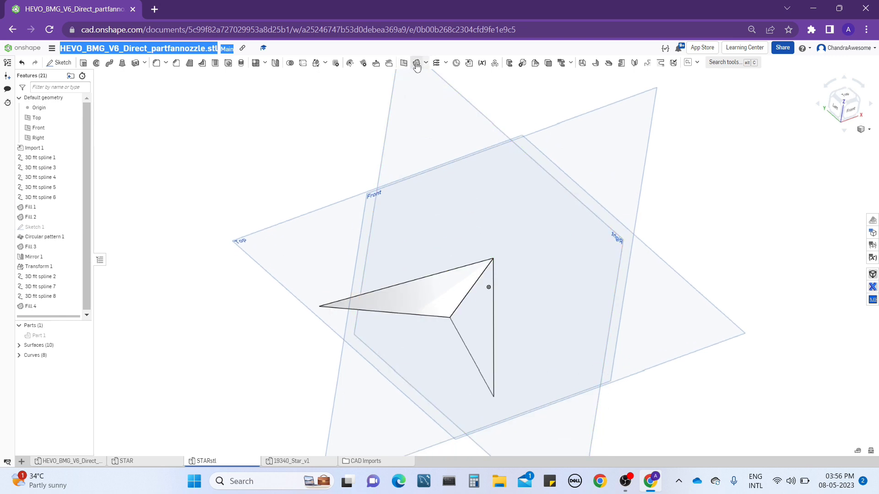
- Create a Fill surface, as a new surface, from the splines joining the centre vertex, the lower-left arm's tip and the inner corner
left_click(494, 308)
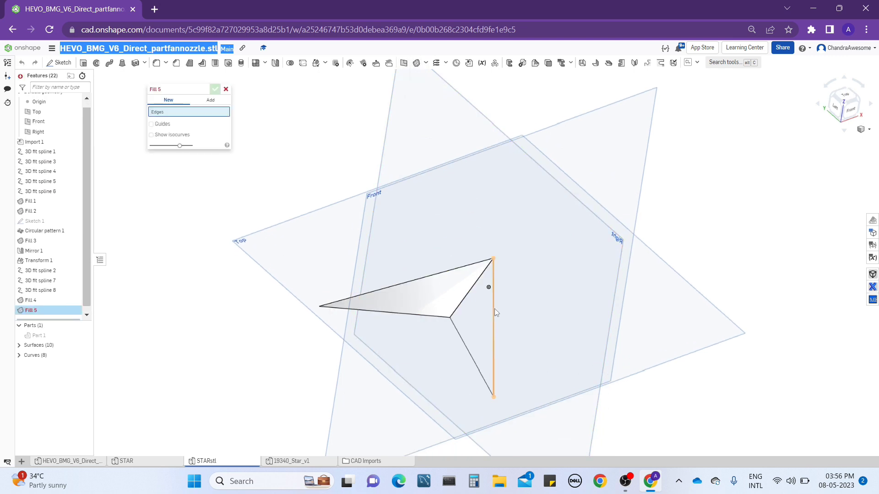
left_click(468, 355)
left_click(469, 356)
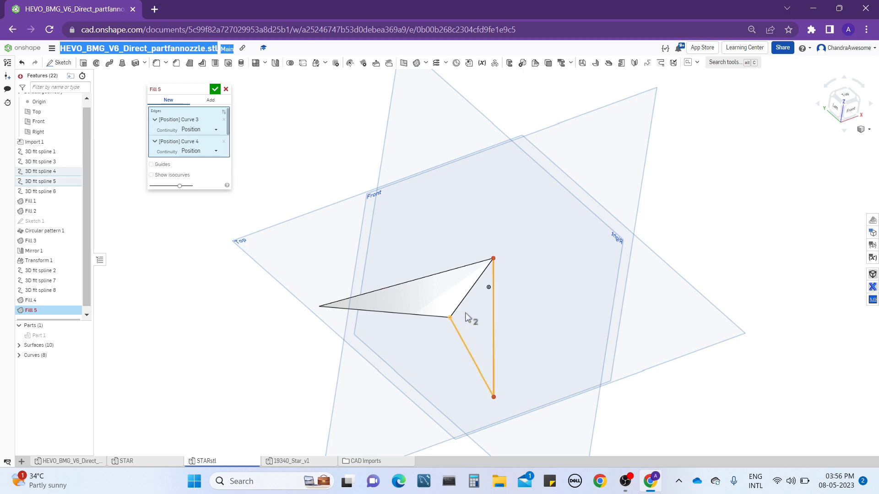
left_click(464, 299)
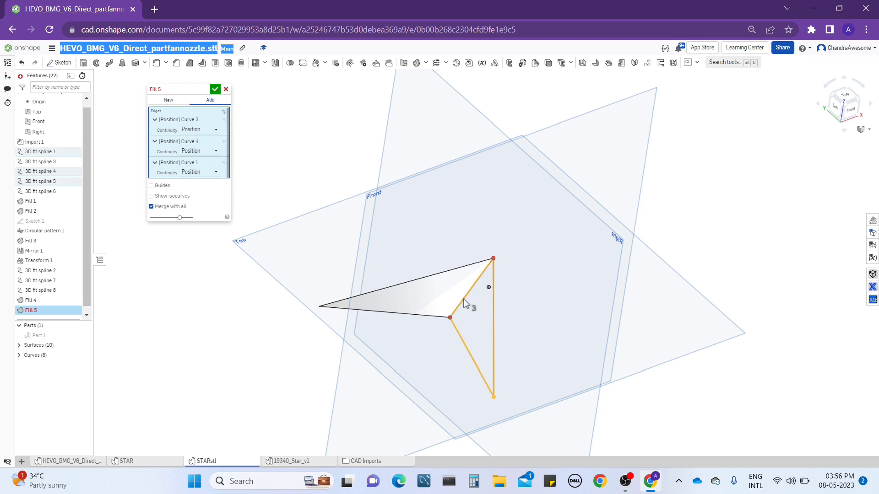
left_click(168, 100)
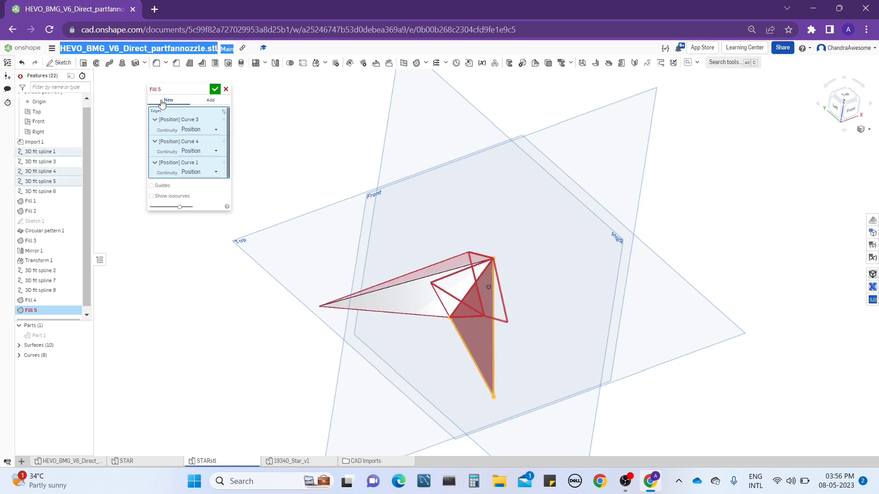
right_click_drag(738, 277, 604, 289)
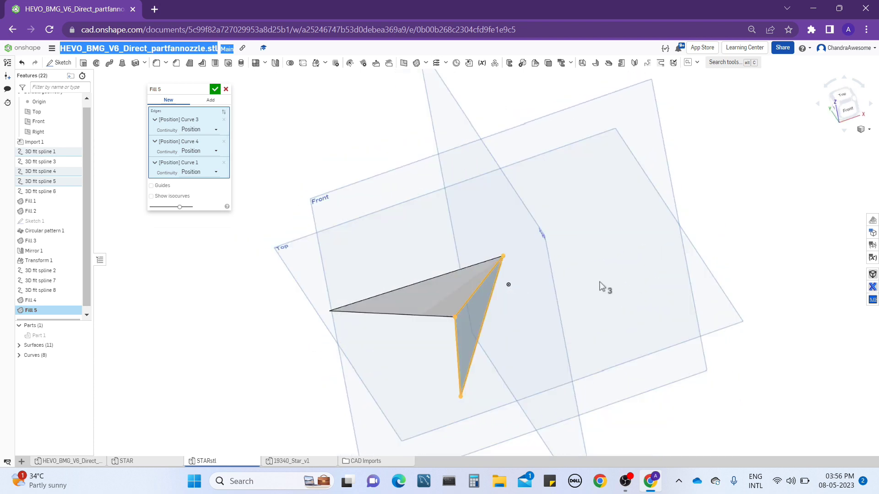
left_click(213, 92)
right_click_drag(481, 323, 492, 307)
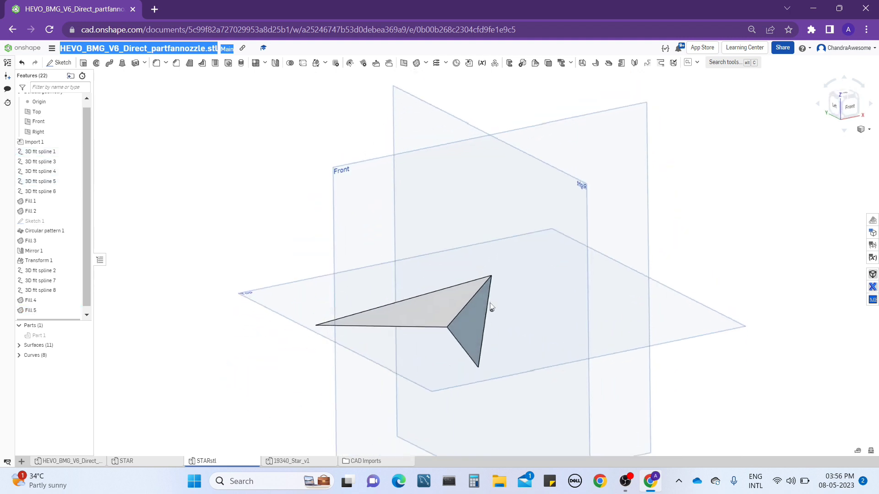
- Toggle the visibility of the imported part and all surfaces to compare them with the two new faces
left_click(86, 336)
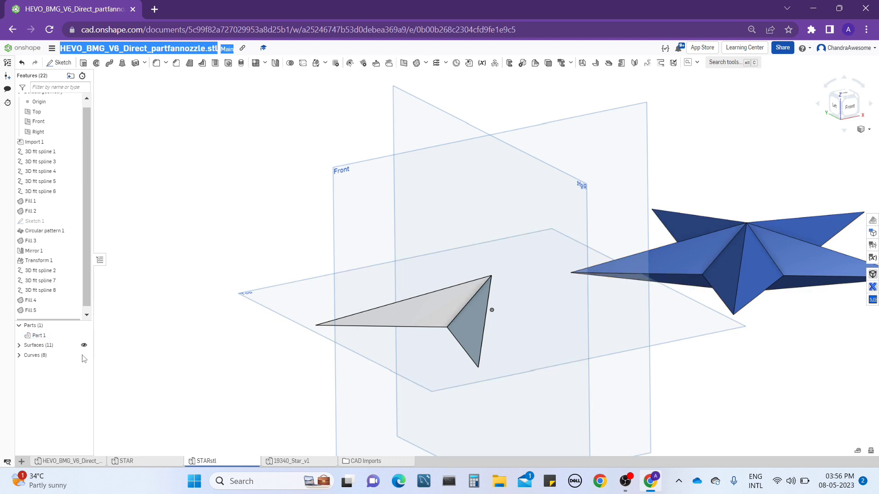
left_click(84, 336)
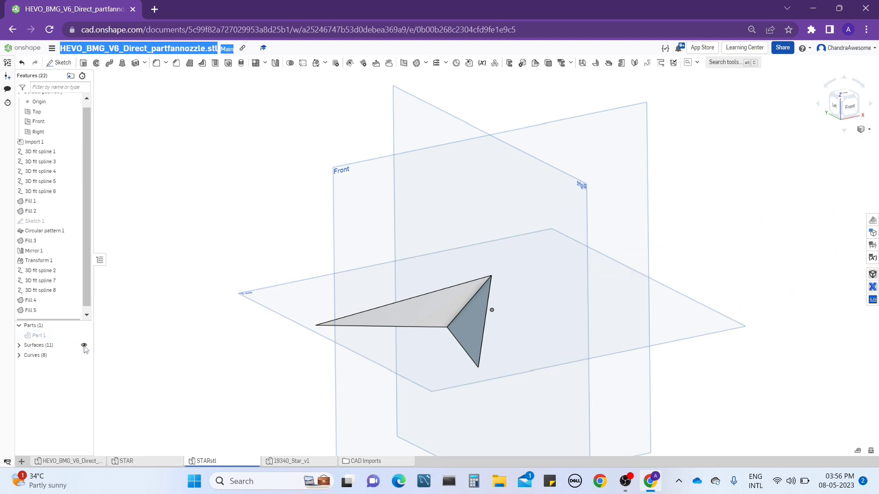
left_click(84, 346)
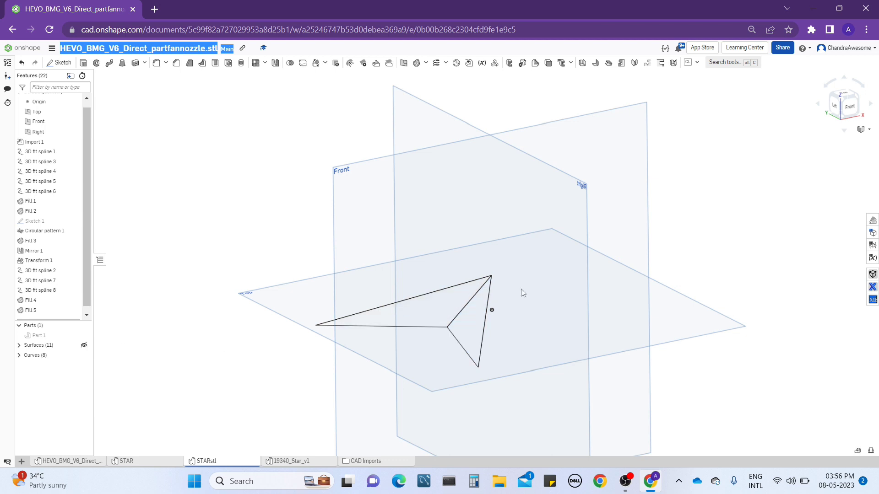
left_click(84, 346)
right_click_drag(509, 287, 510, 301)
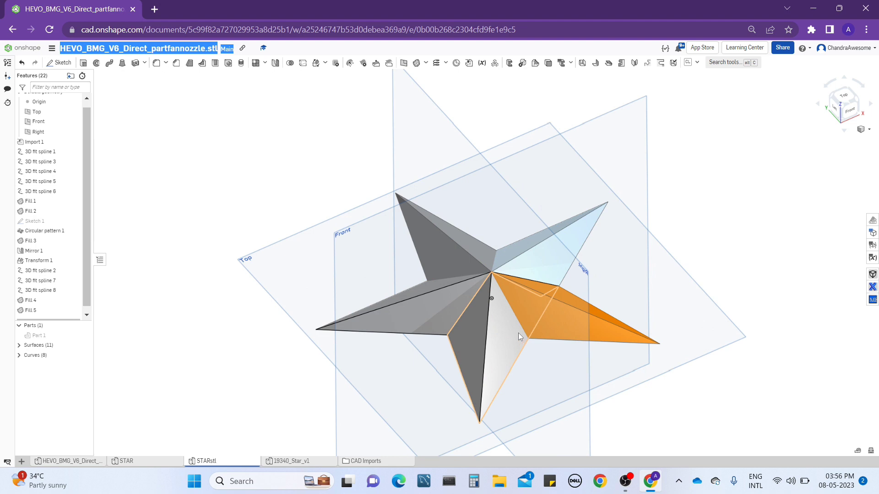
right_click_drag(553, 273, 386, 207)
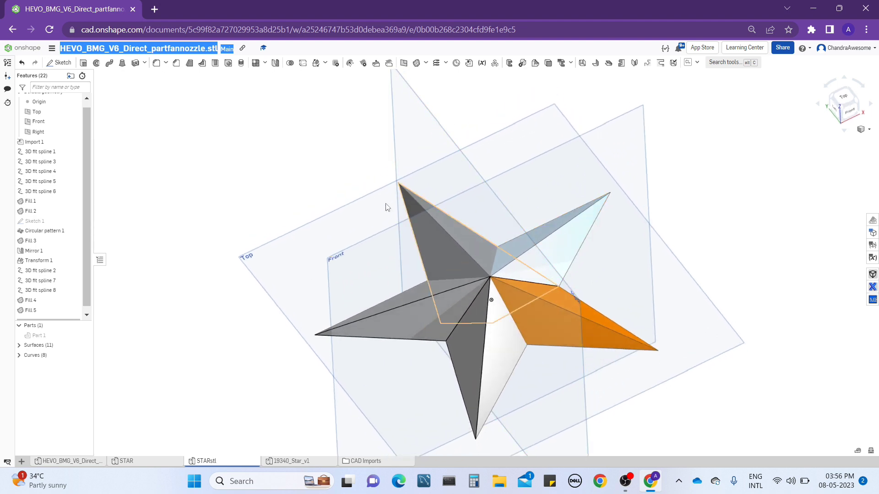
- Hide all surfaces except the two new fill surfaces, Surface 10 and Surface 11
left_click(19, 345)
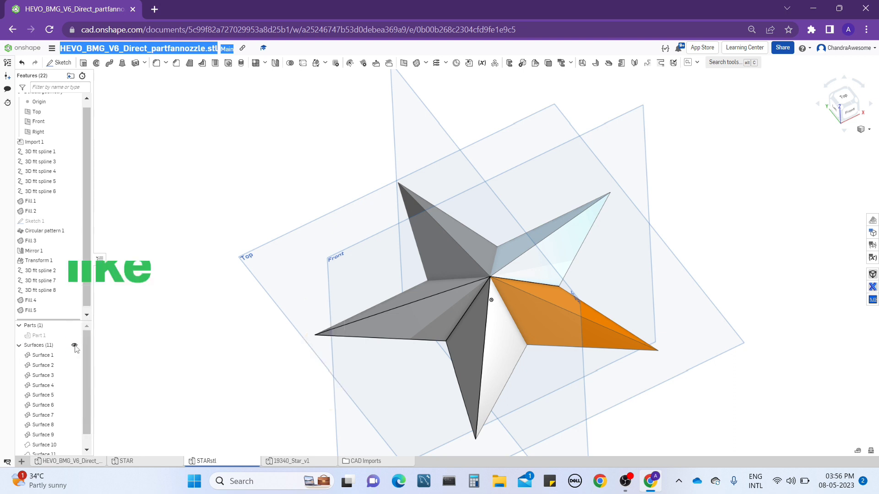
left_click(74, 347)
scroll(55, 389, "down", 1)
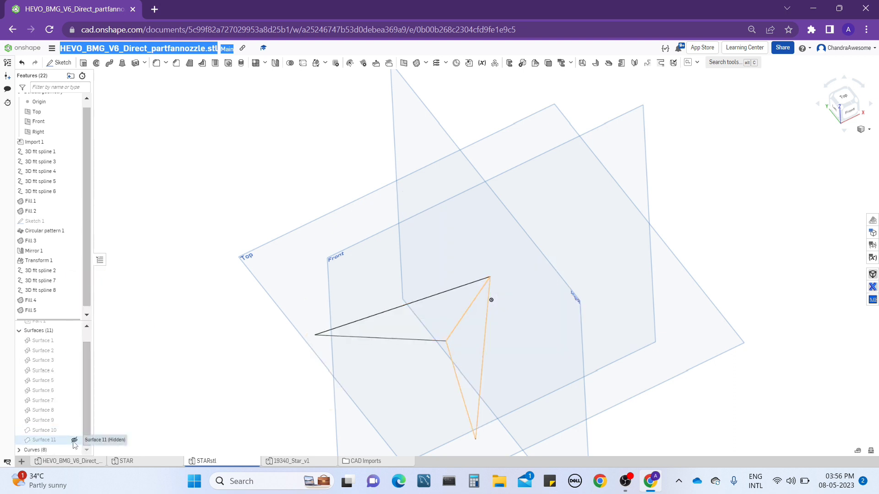
left_click(75, 441)
left_click(75, 430)
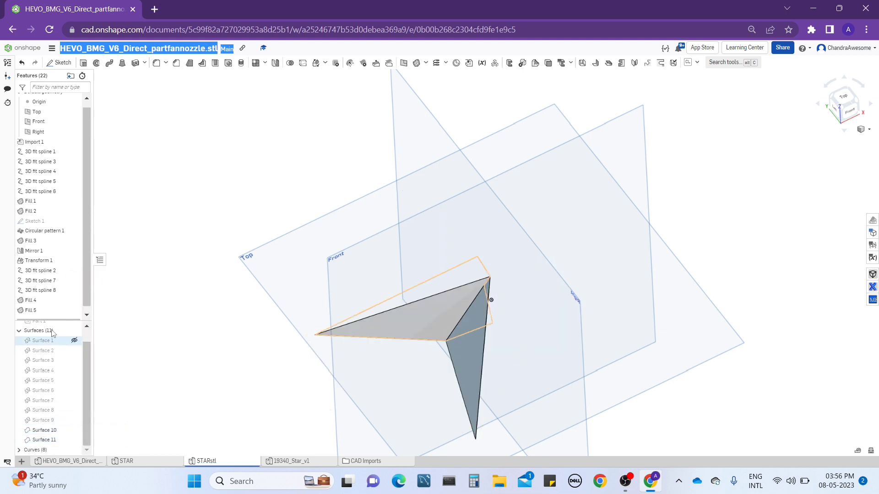
left_click(19, 330)
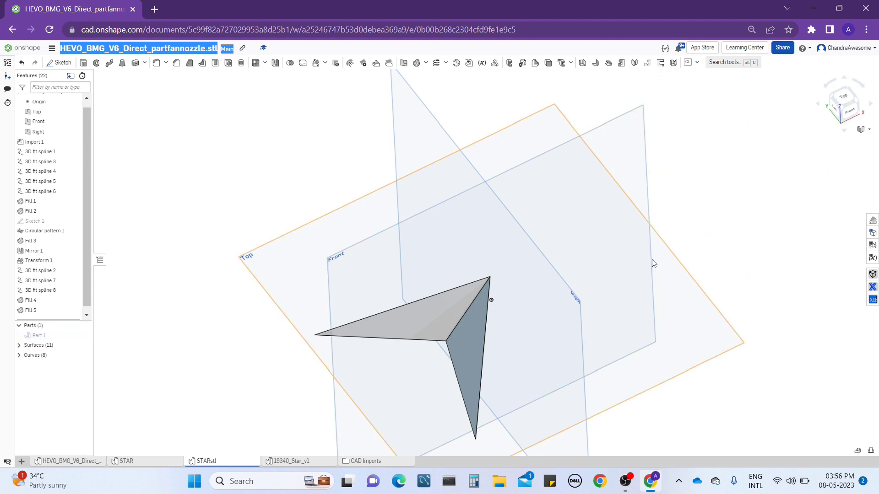
- Sketch a vertical line on the Front plane from the origin up past the star's centre vertex
right_click_drag(653, 263, 656, 248)
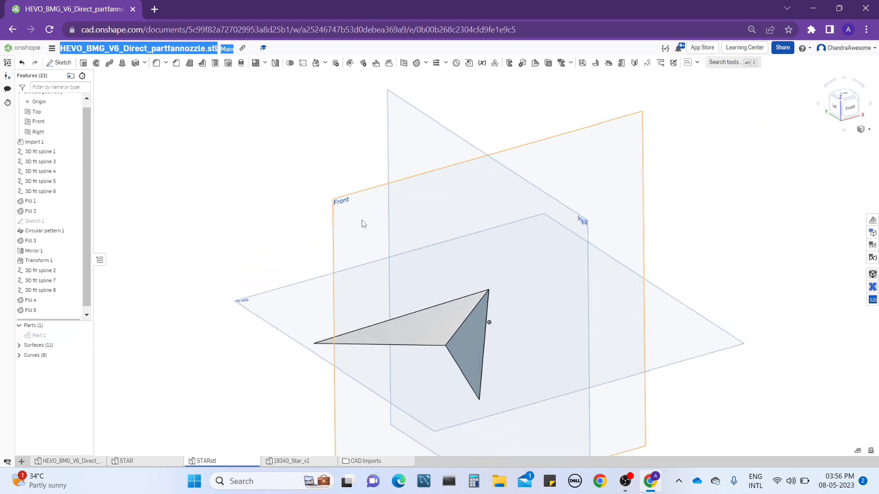
left_click(350, 218)
left_click(58, 63)
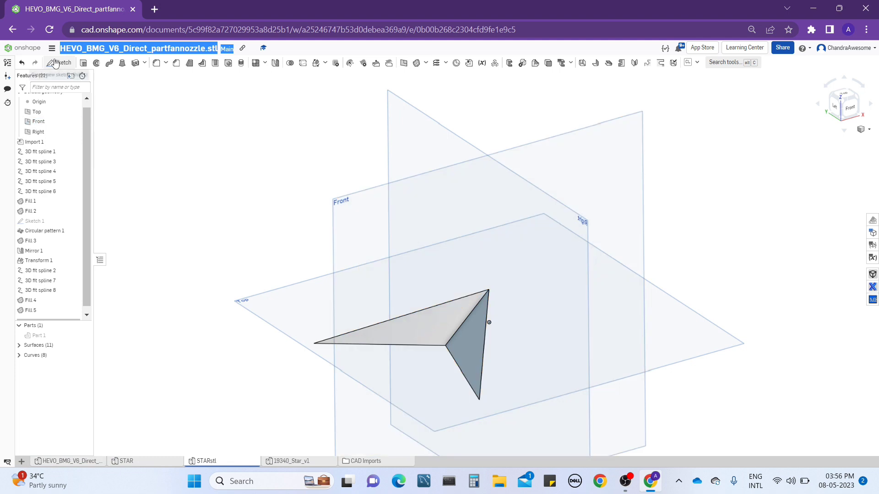
left_click(74, 64)
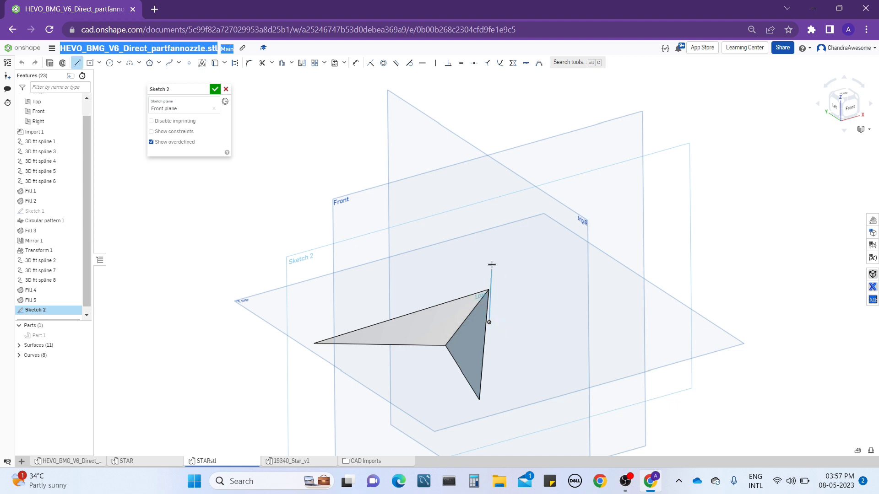
left_click(490, 265)
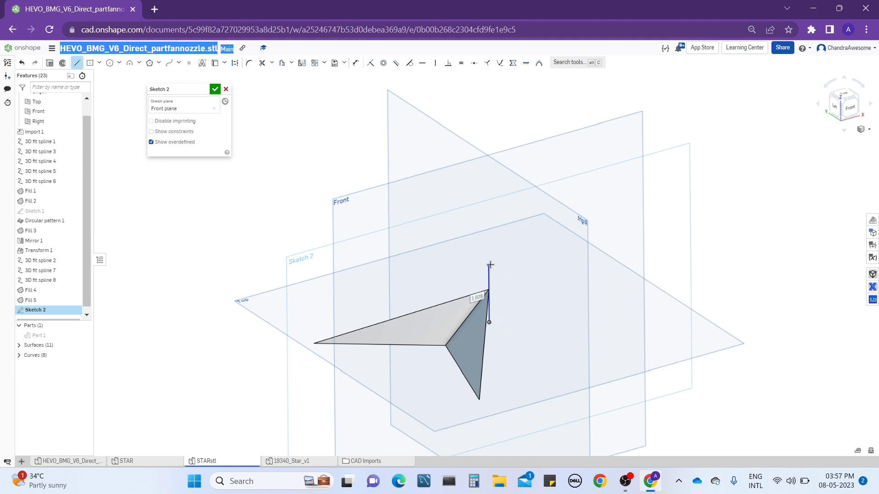
key("Escape")
left_click(214, 89)
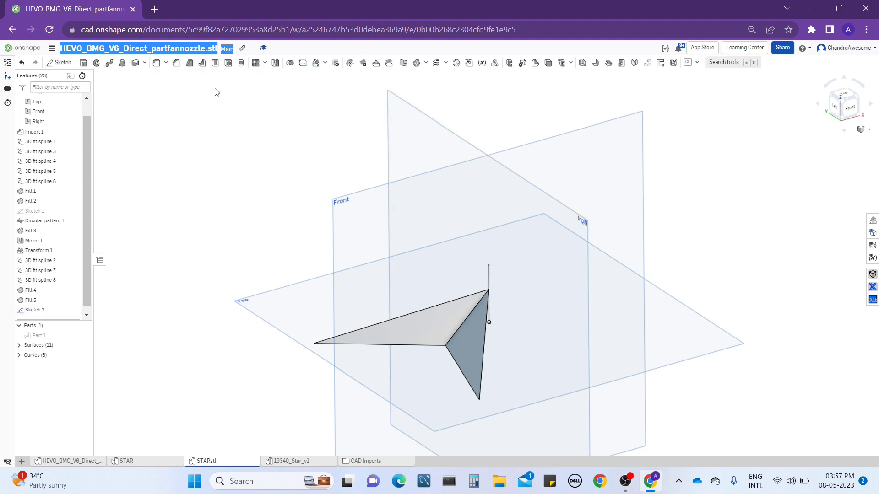
- Circular-pattern Surface 10 and Surface 11 around the vertical line of Sketch 2, with 4 equally spaced instances over 360 deg
left_click(265, 63)
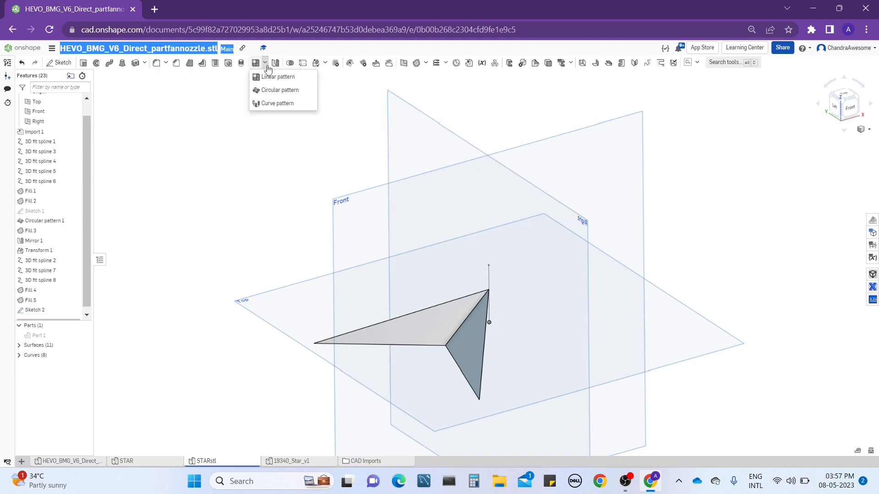
left_click(267, 88)
left_click(417, 318)
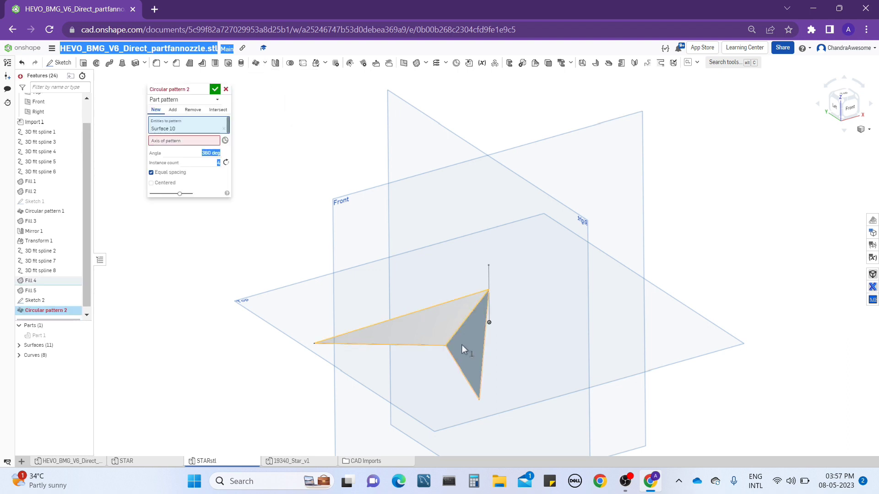
left_click(462, 345)
left_click(169, 151)
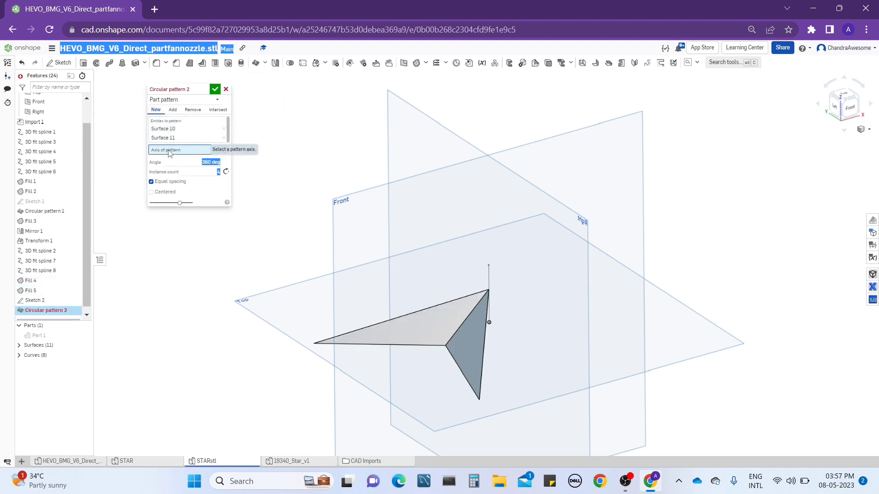
left_click(489, 276)
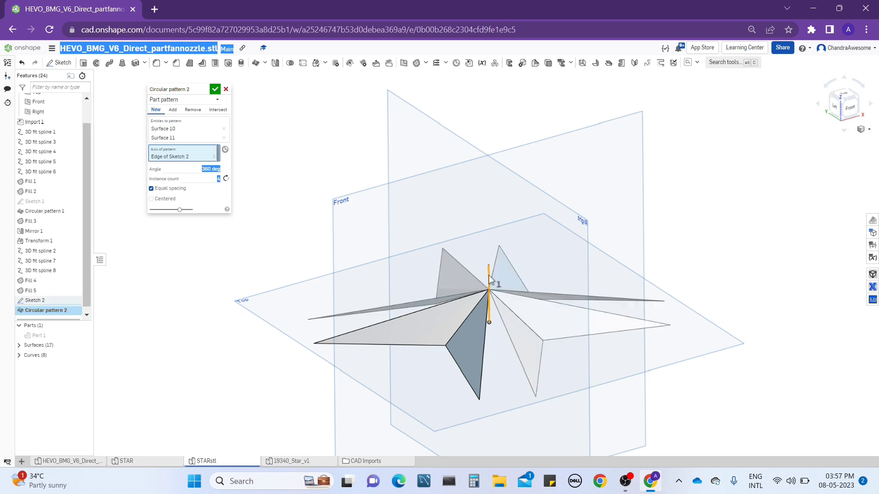
right_click_drag(489, 276, 490, 304)
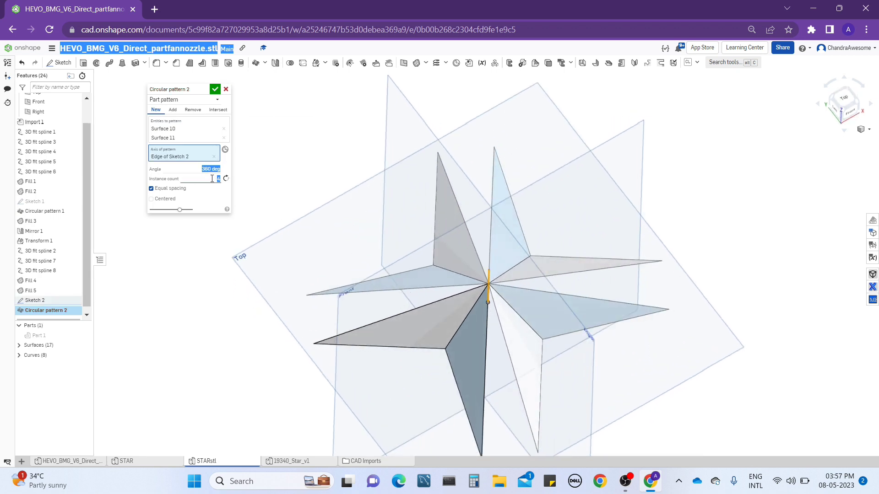
key("Return")
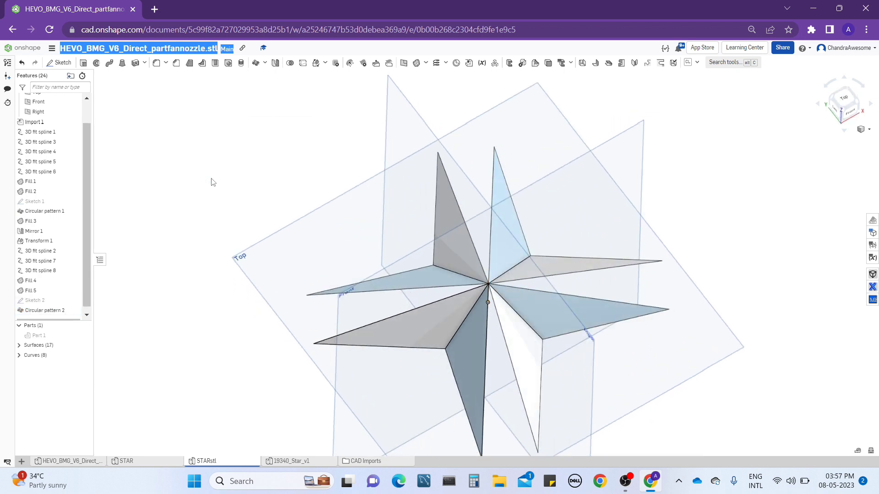
- Edit the circular pattern of the two fill surfaces and set its instance count to 5
right_click(57, 315)
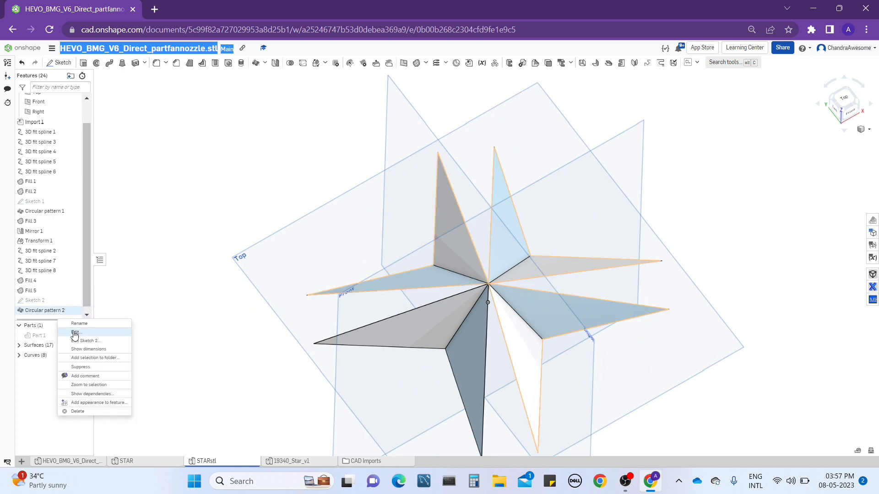
left_click(76, 334)
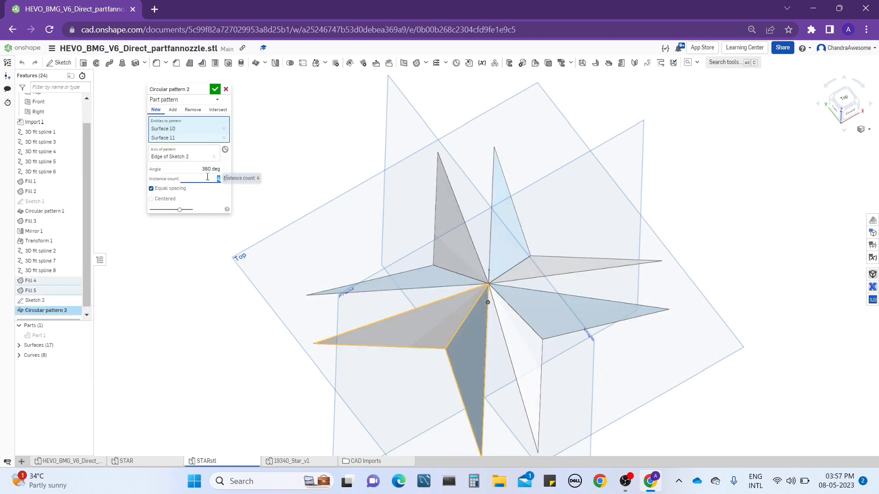
type("5")
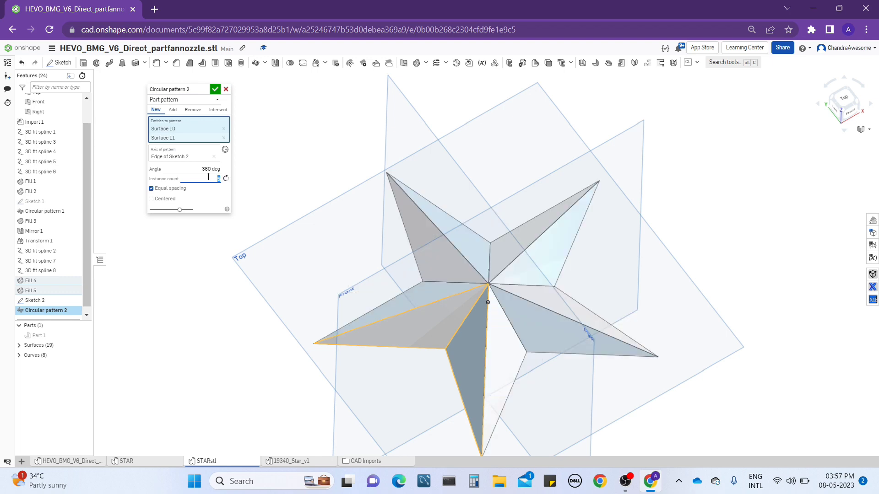
left_click(215, 89)
- Close the star's open back with a Fill surface bounded by its ten outline edges, using Add with Merge with all and Position continuity
right_click_drag(504, 219, 541, 233)
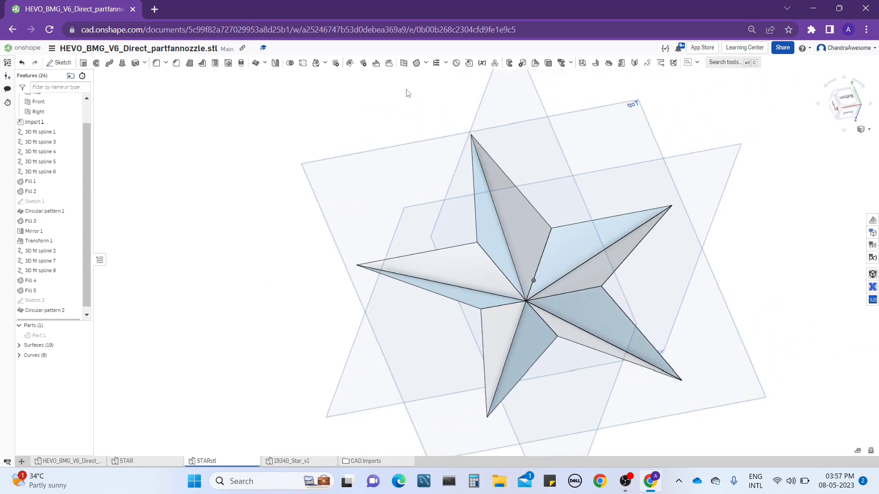
left_click(416, 66)
left_click(473, 172)
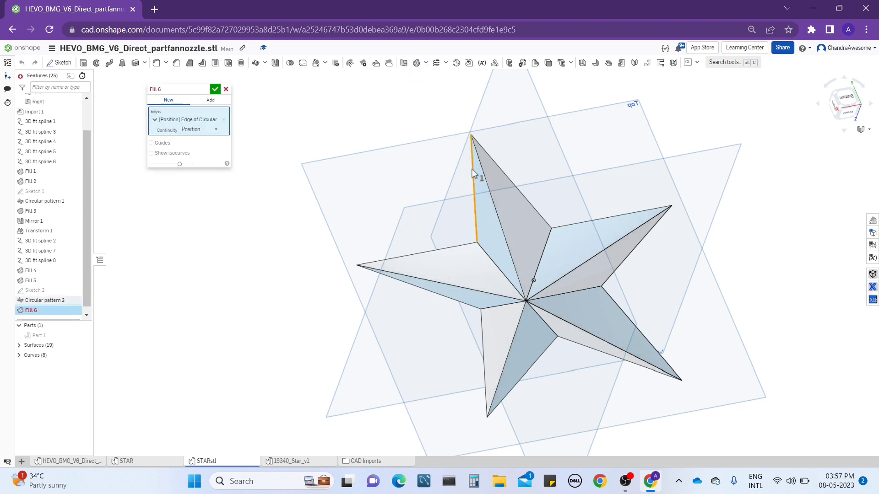
left_click(457, 247)
left_click(413, 285)
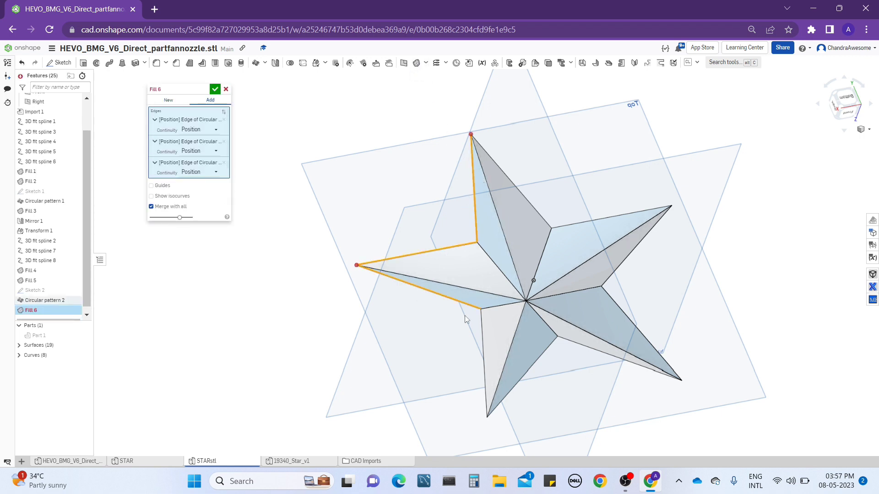
left_click(483, 335)
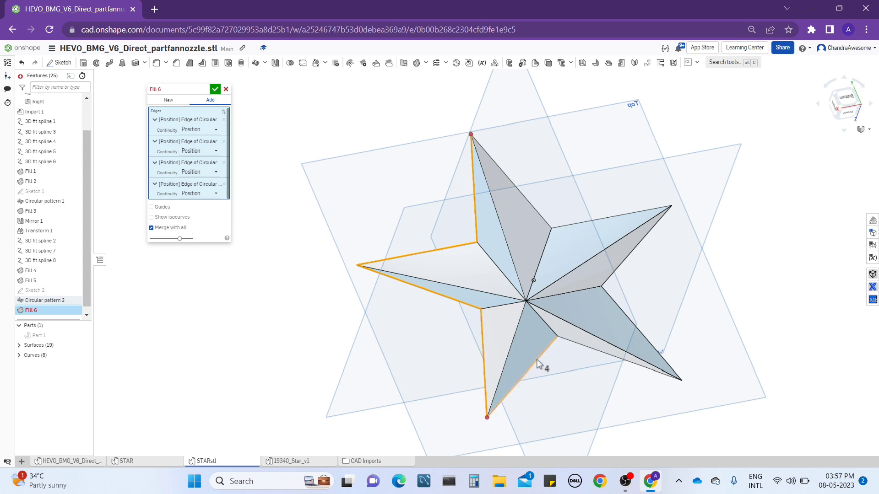
left_click(542, 354)
left_click(569, 347)
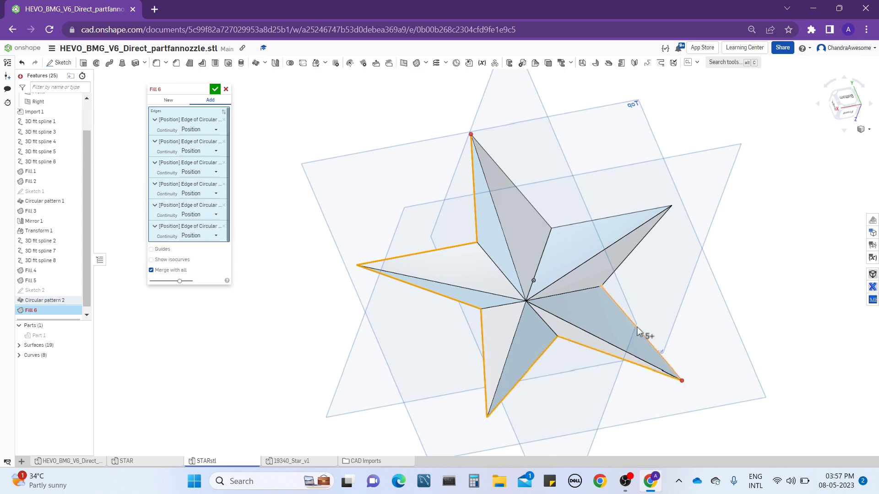
left_click(637, 330)
left_click(625, 265)
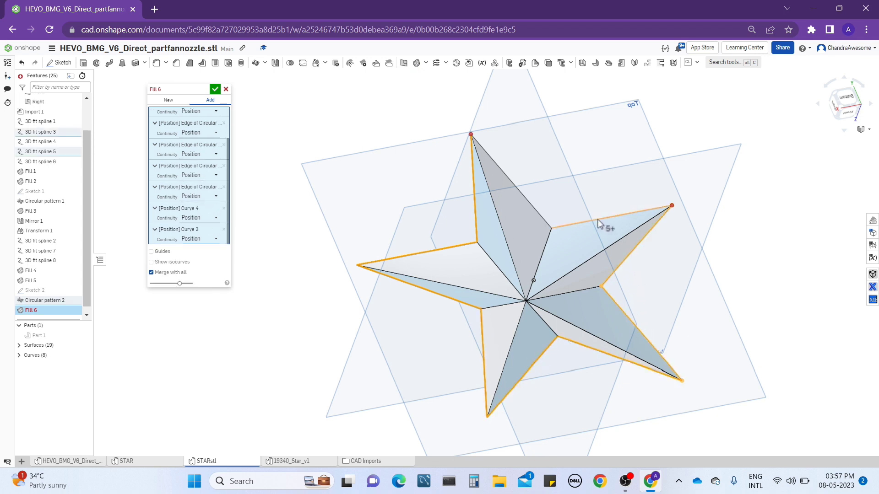
left_click(601, 219)
left_click(536, 211)
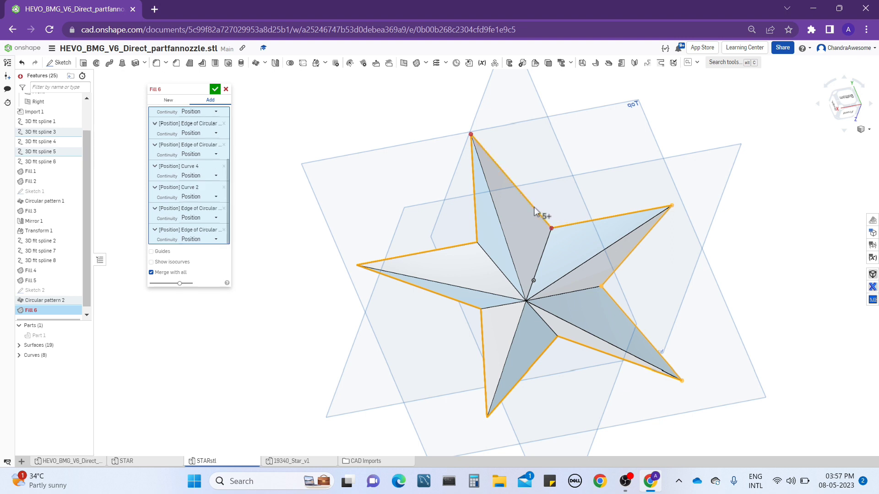
middle_click_drag(536, 211, 534, 220)
right_click_drag(534, 221, 443, 172)
left_click(215, 90)
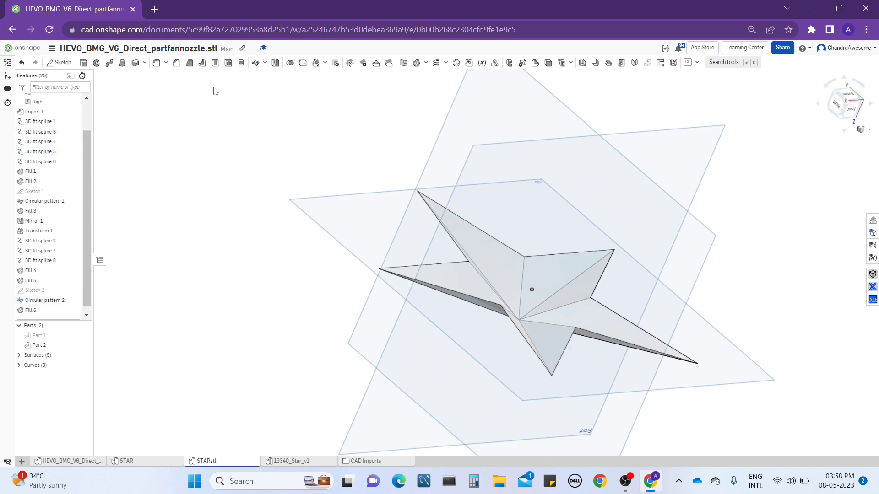
- Open a section view on the star's flat back face and offset the section plane to about -0.21 in
right_click_drag(502, 296, 478, 328)
mouse_move(487, 344)
right_mouse_down()
mouse_move(499, 357)
mouse_move(510, 351)
mouse_move(499, 352)
right_mouse_up()
left_click(485, 273)
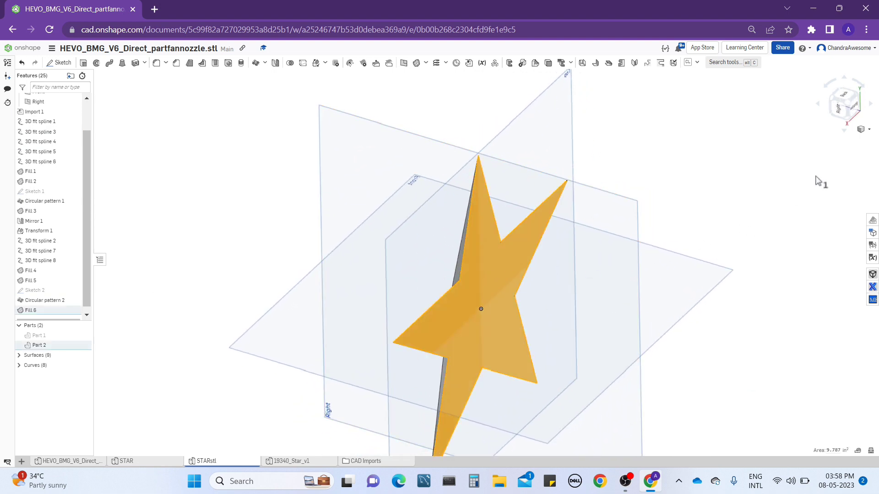
left_click(849, 145)
left_click(647, 111)
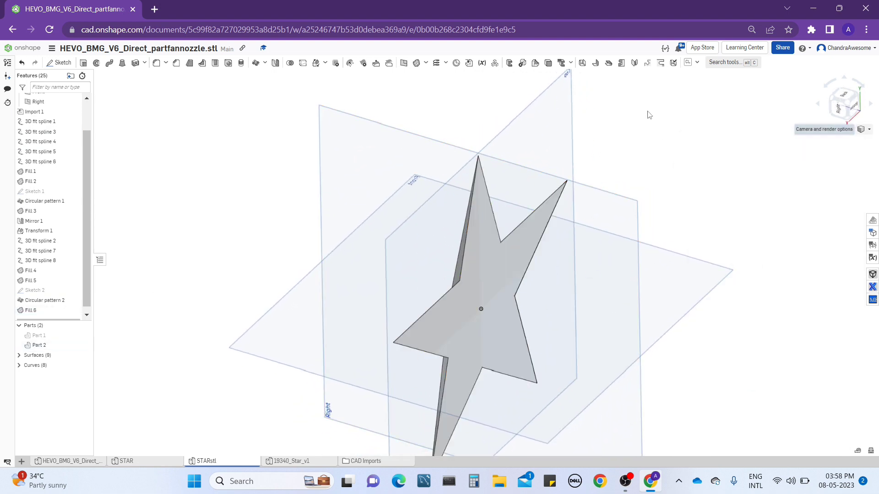
left_click(869, 134)
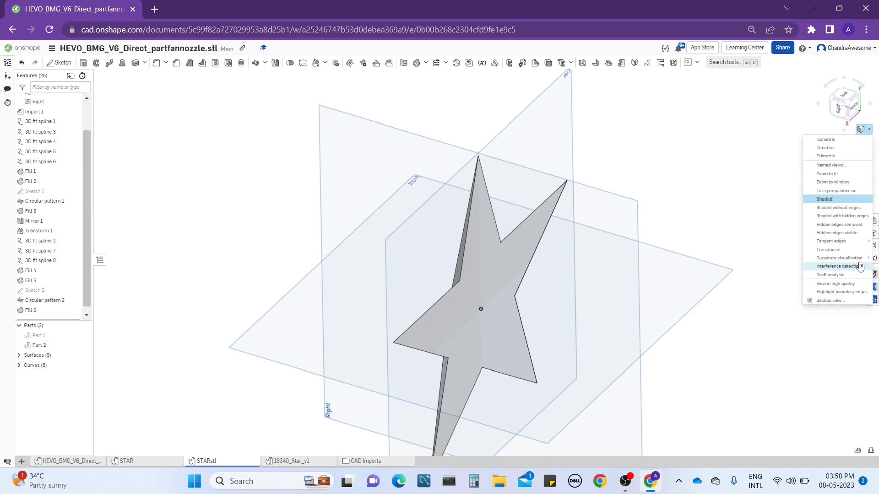
left_click(831, 298)
left_click(485, 279)
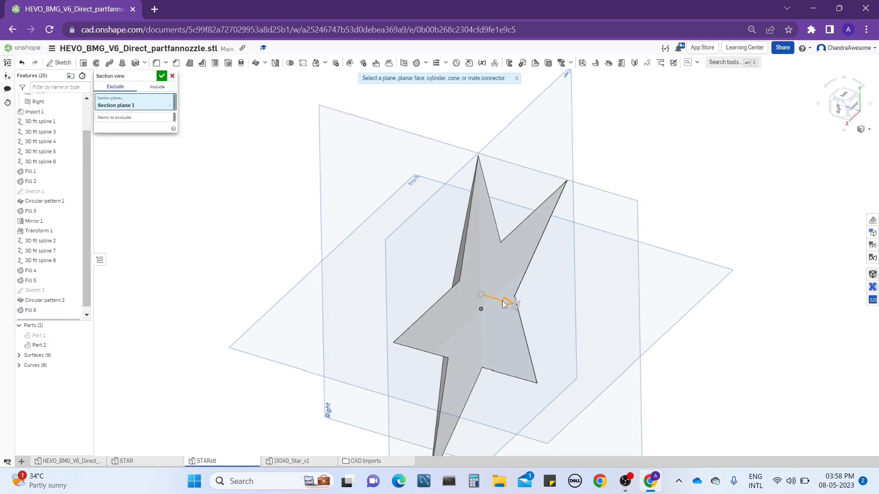
left_click_drag(502, 301, 491, 298)
right_click_drag(493, 262, 500, 262)
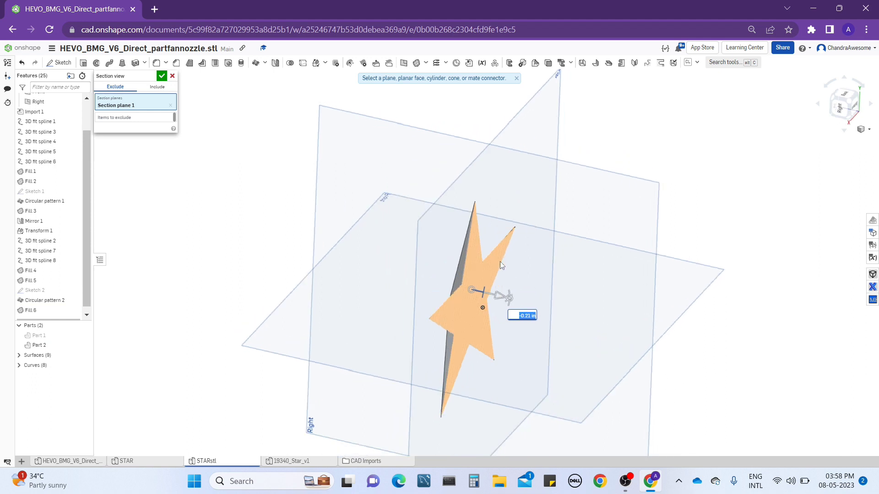
- Tilt the section plane to 30 deg, rotate it further to inspect the star's interior, and cancel the section view
left_click_drag(511, 301, 512, 287)
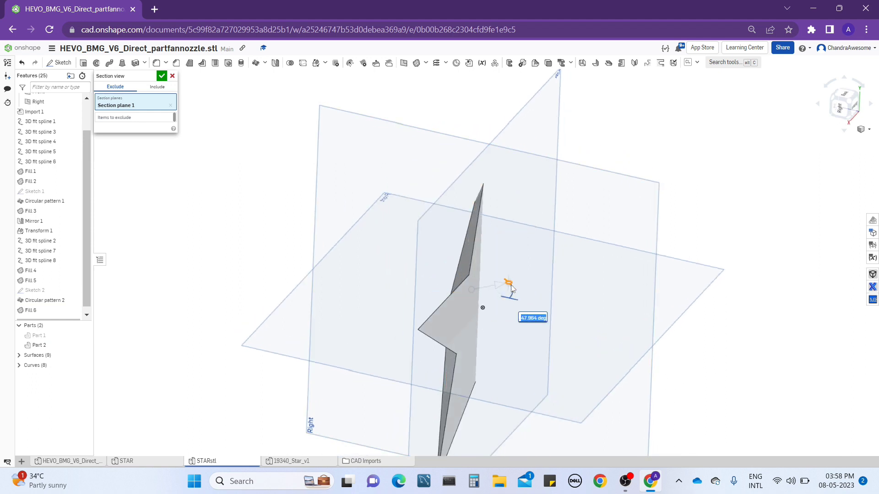
type("30")
key("Return")
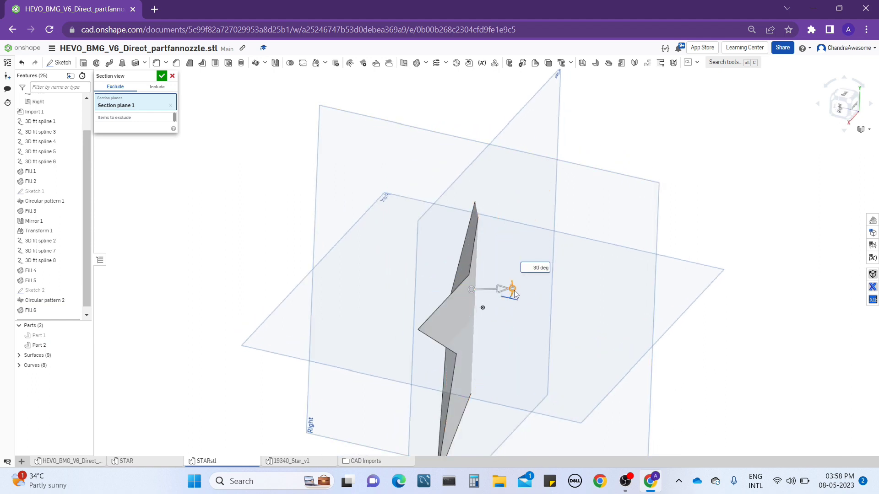
left_click_drag(512, 289, 510, 305)
right_click_drag(497, 254, 470, 292)
left_click(173, 76)
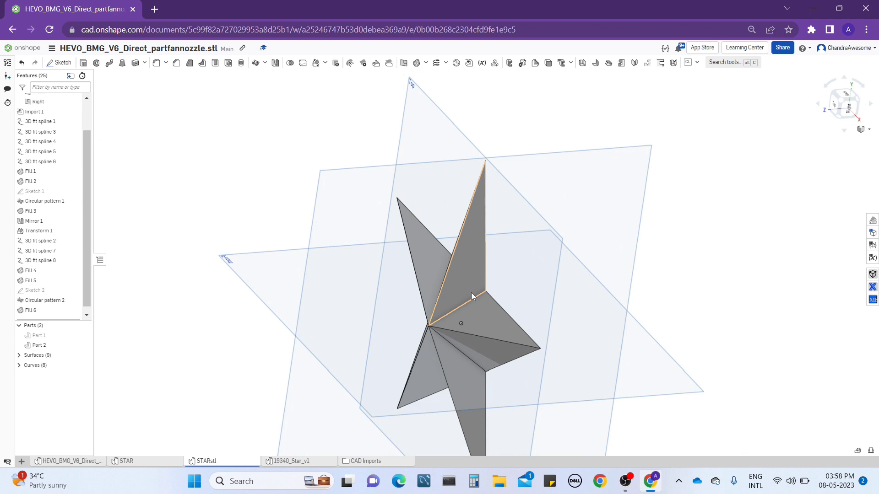
- Mirror the half-star solid, Part 2, across the Top plane, adding the copy to the original part
right_click_drag(467, 275, 457, 280)
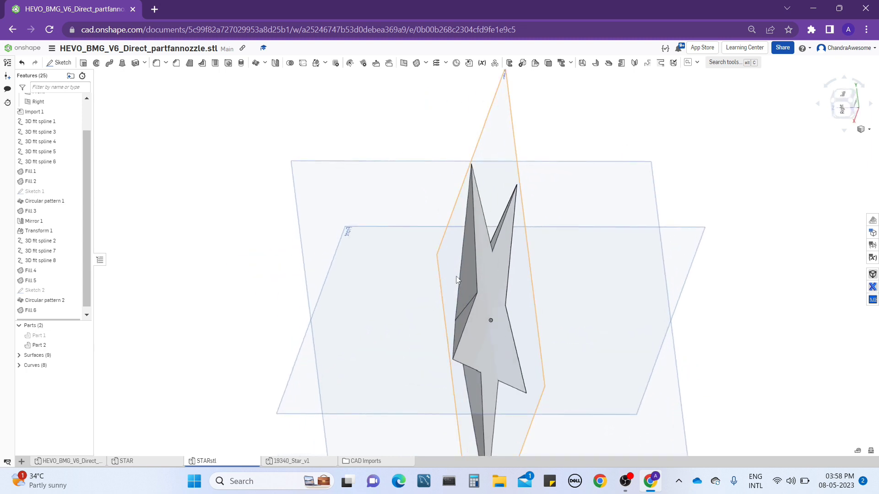
left_click(482, 268)
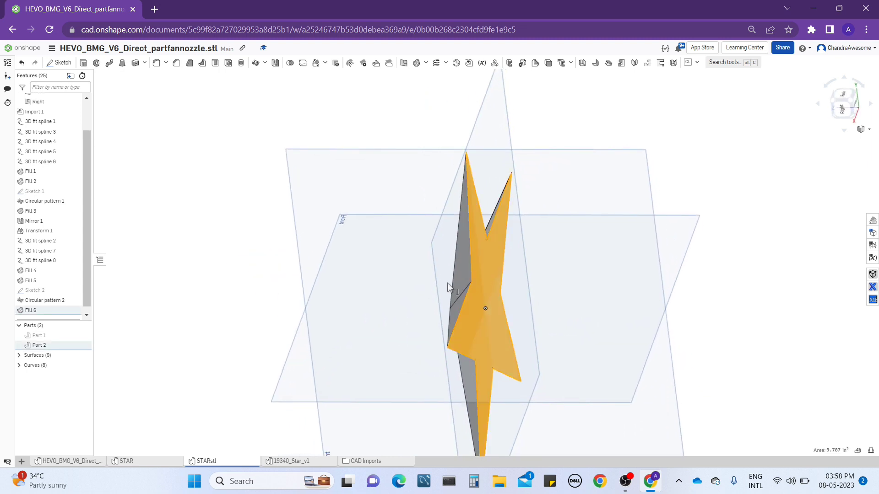
mouse_move(314, 210)
right_mouse_down()
mouse_move(304, 196)
mouse_move(303, 207)
right_mouse_up()
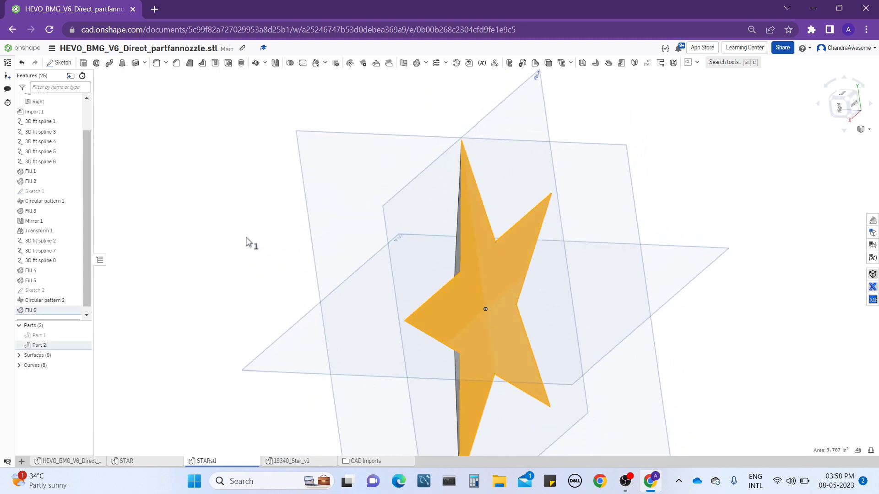
middle_click_drag(270, 257, 262, 214)
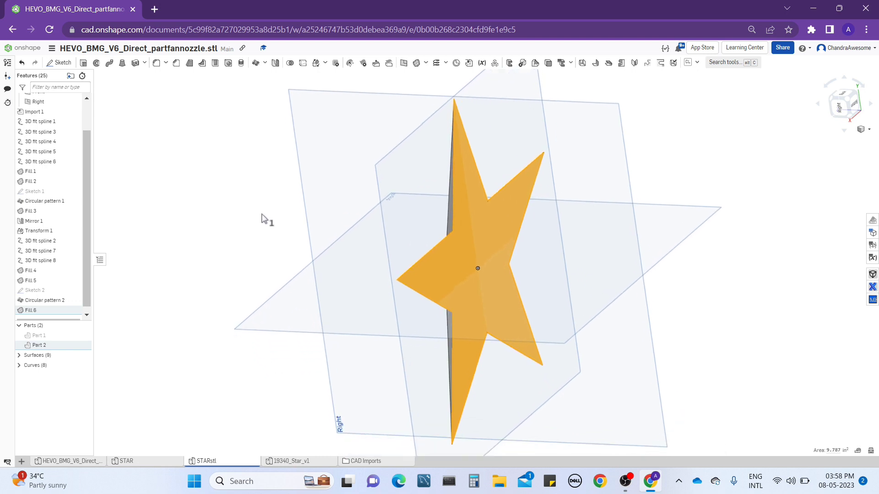
left_click(262, 214)
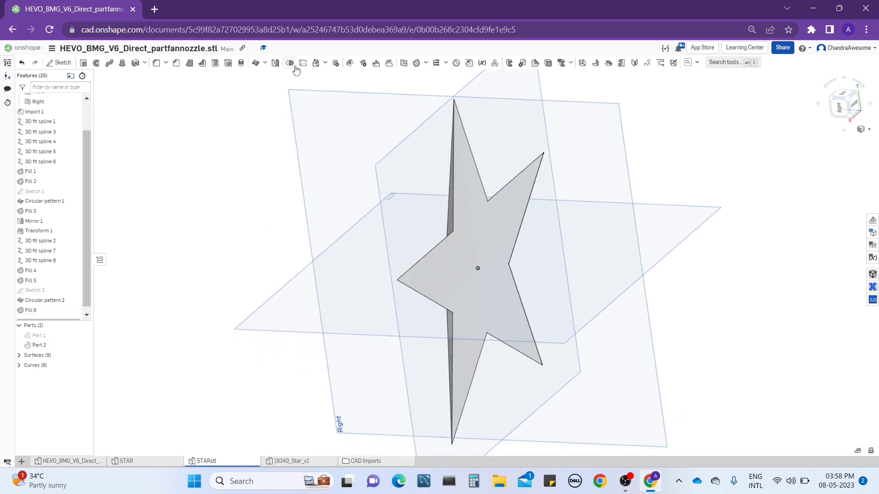
left_click(276, 65)
left_click(470, 213)
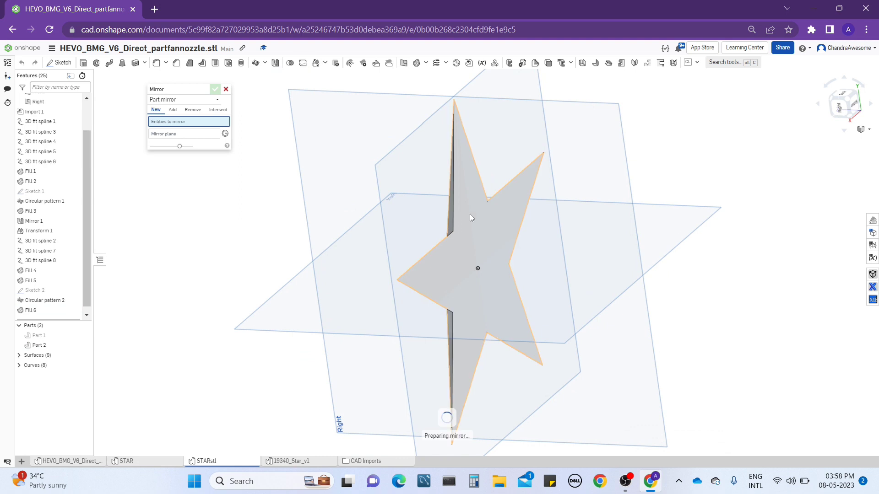
left_click(181, 141)
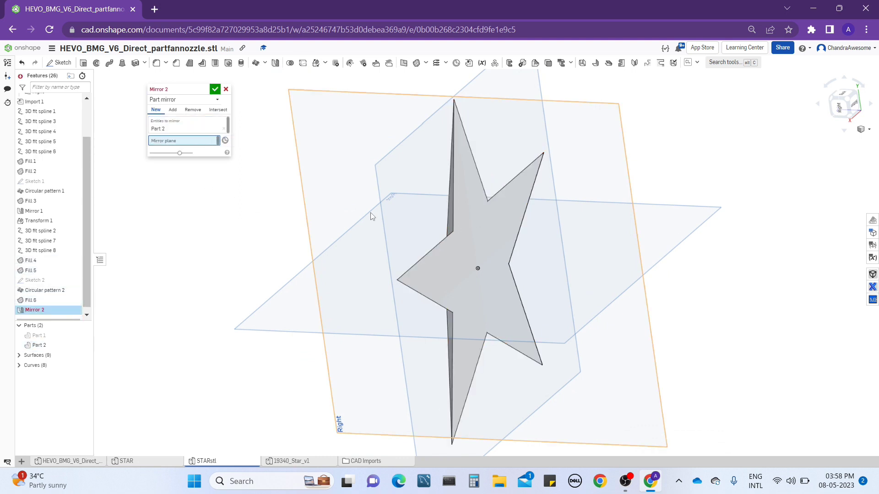
left_click(467, 136)
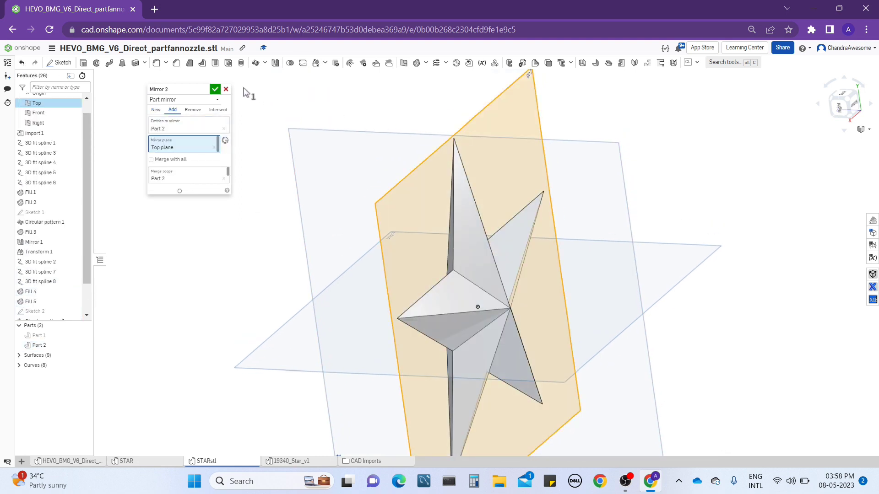
left_click(215, 90)
- Try to fillet the valley edges between the star's points with a 0.3 in radius and tangent propagation, then cancel the fillet
right_click_drag(334, 173, 575, 314)
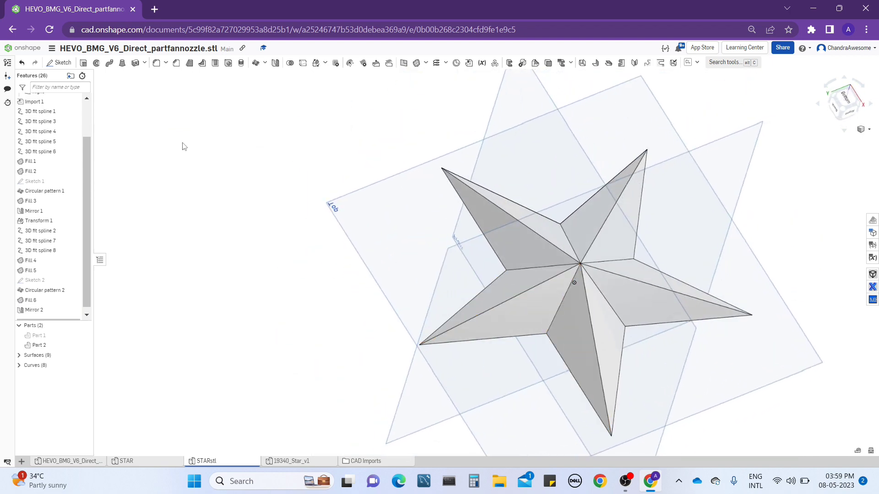
left_click(156, 65)
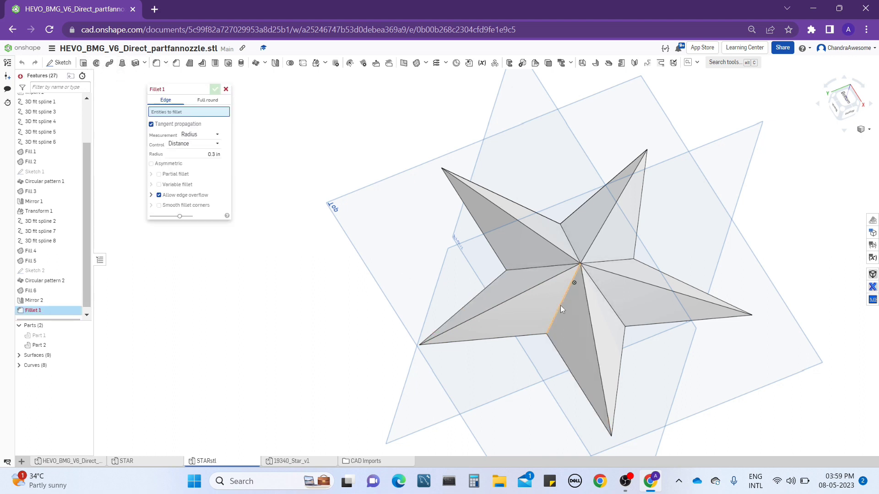
left_click(561, 305)
right_click_drag(561, 306, 617, 268)
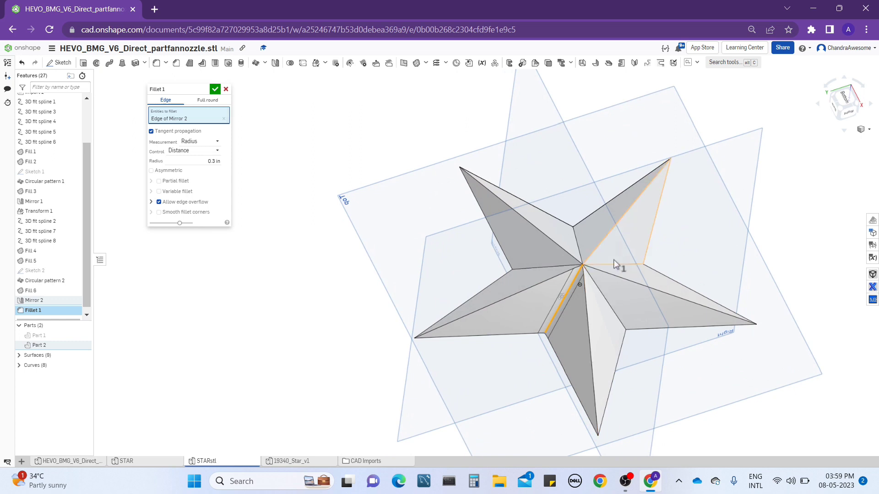
left_click(618, 269)
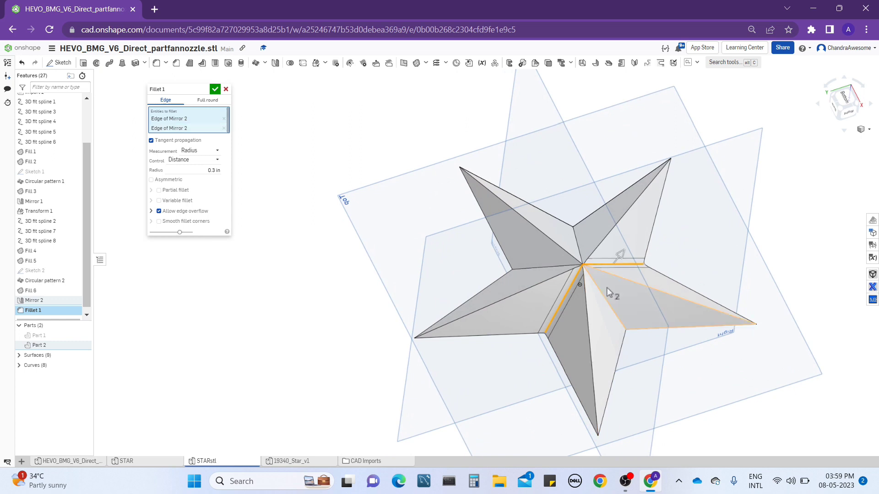
left_click(605, 302)
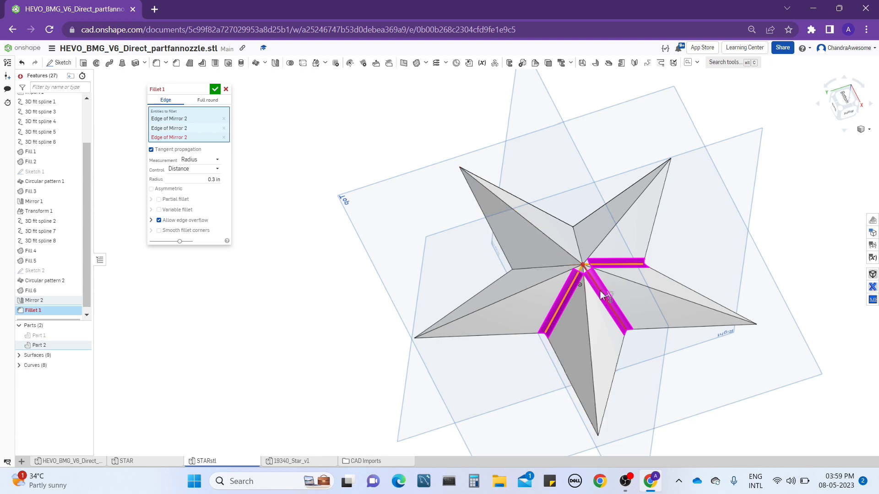
left_click(601, 292)
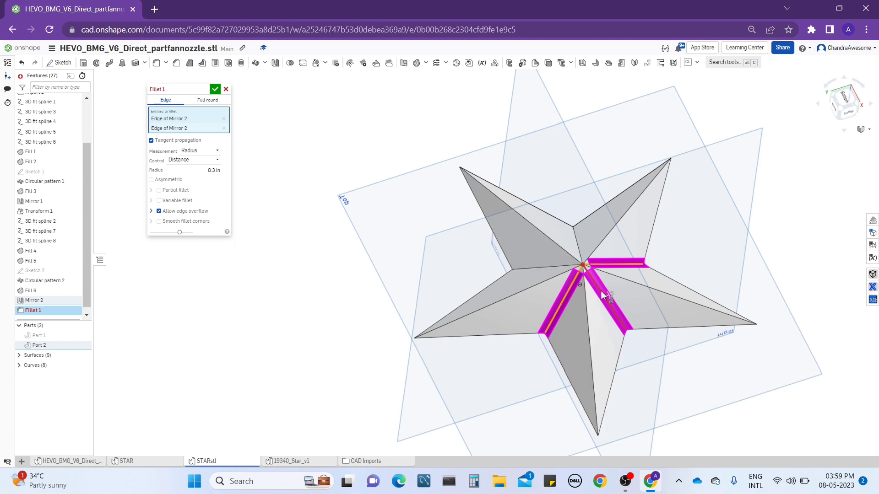
left_click(577, 247)
right_click_drag(578, 250, 582, 311)
left_click(224, 137)
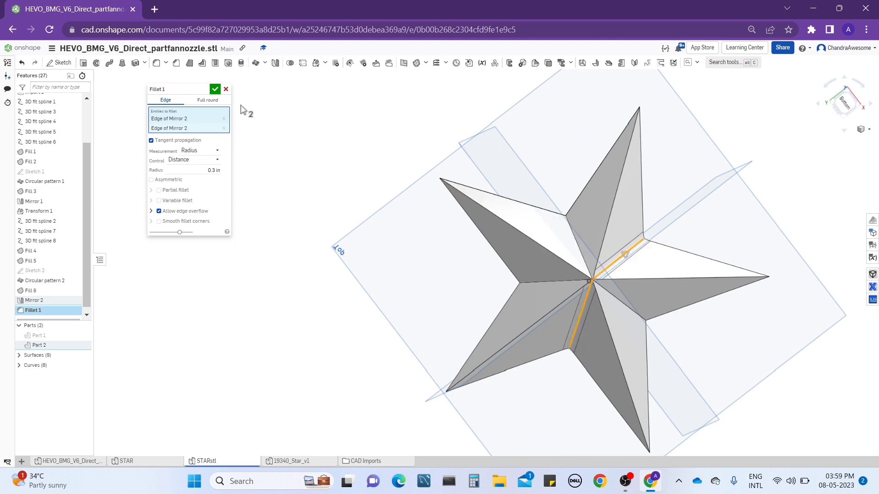
left_click(226, 89)
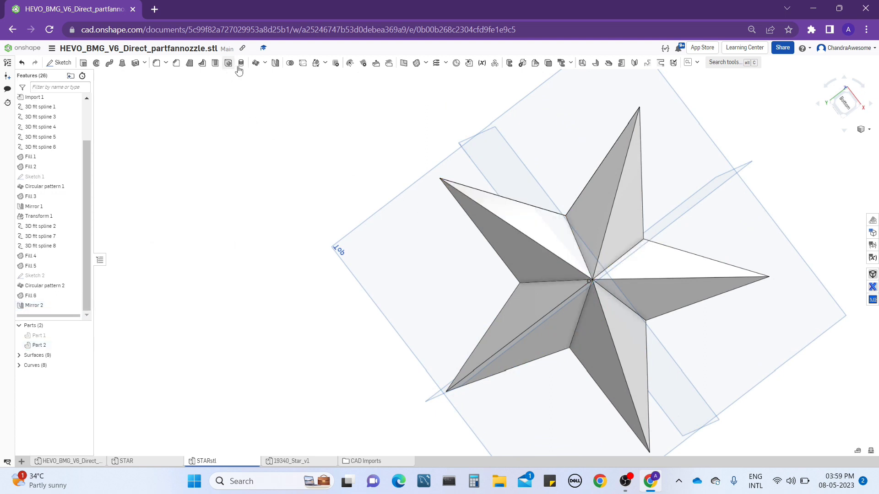
- Try to extrude one triangular face of the star 1 in as an addition to Part 2, and cancel it
left_click(239, 65)
left_click(230, 90)
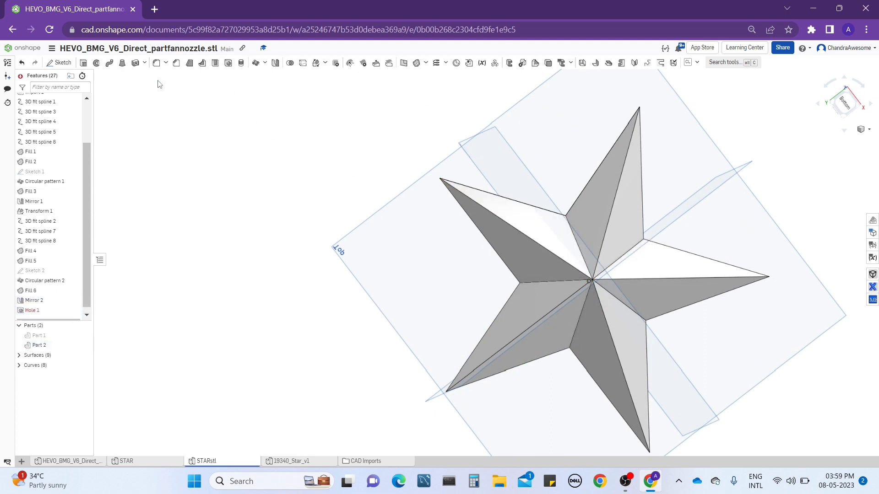
left_click(106, 65)
left_click(516, 301)
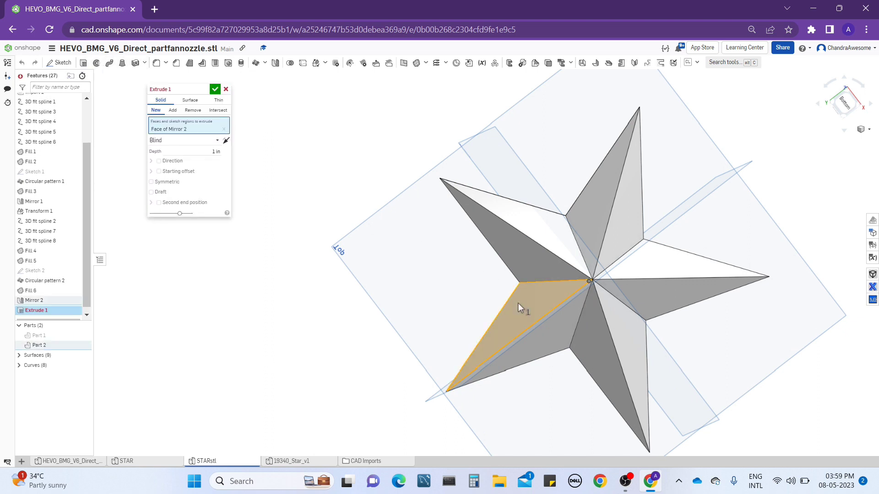
right_click_drag(518, 303, 516, 274)
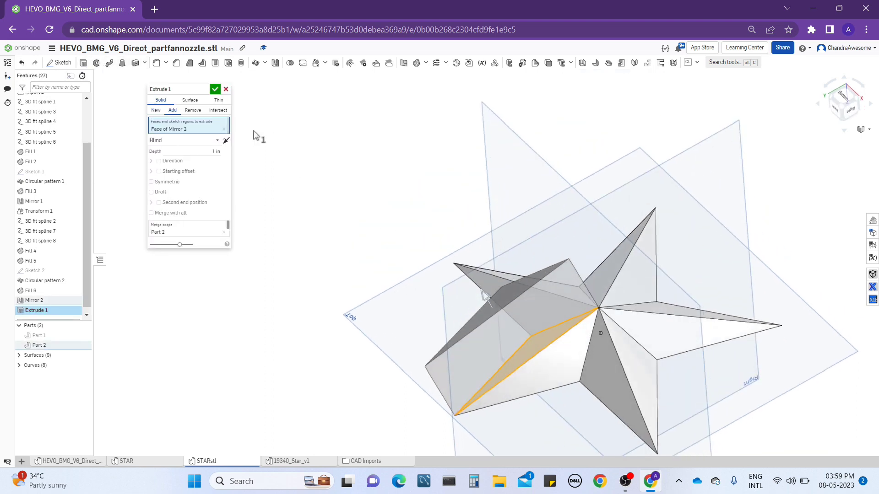
left_click(226, 90)
- Examine the mirrored solid star from several angles, checking its faces, edges and points on both sides
right_click_drag(572, 297, 589, 325)
right_click_drag(574, 292, 721, 317)
right_click_drag(641, 304, 603, 288)
middle_click_drag(693, 337, 651, 307)
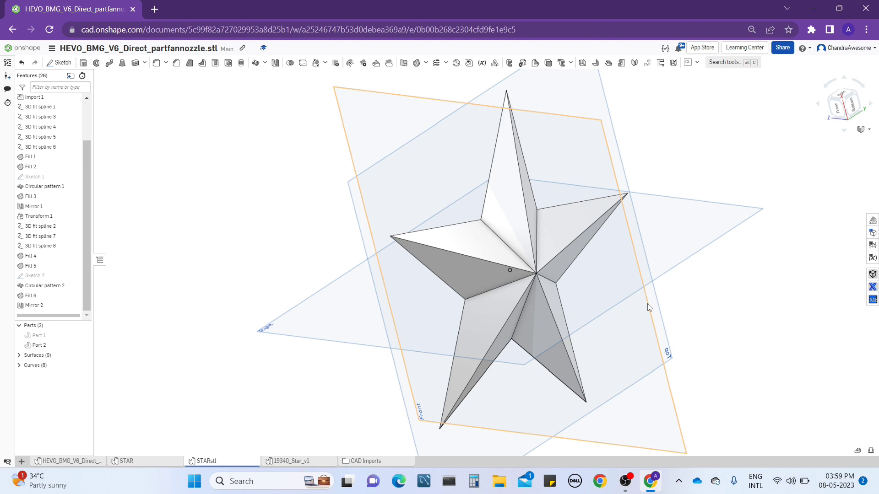
right_click_drag(692, 267, 762, 174)
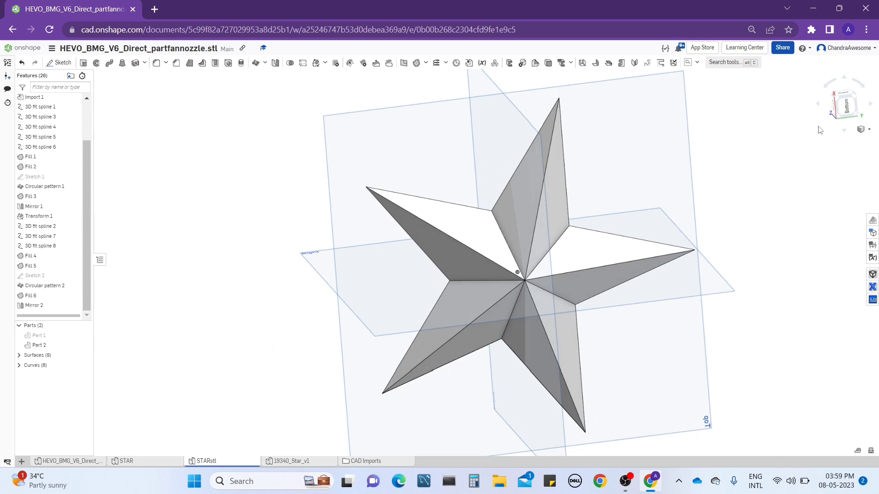
left_click(845, 105)
right_click_drag(348, 279, 350, 245)
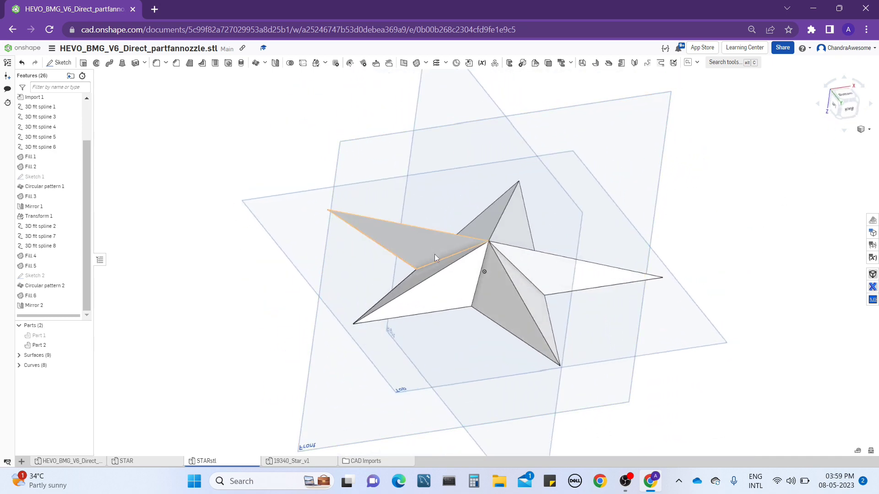
right_click_drag(435, 255, 500, 287)
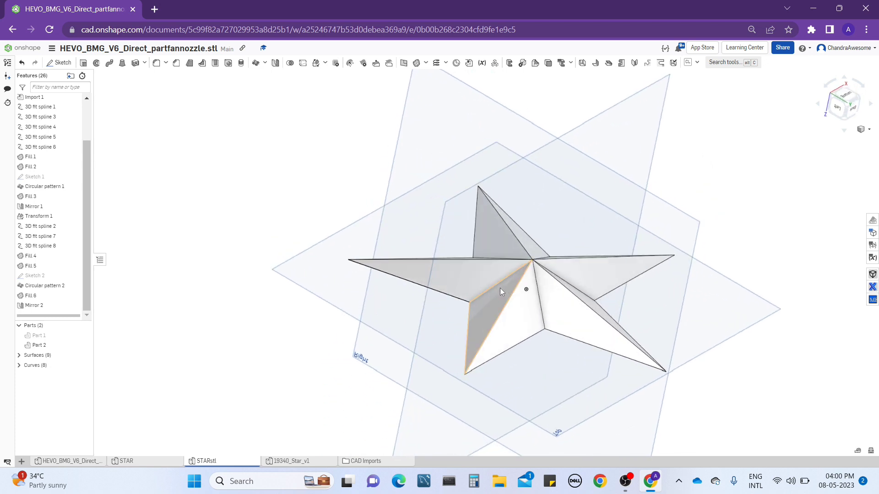